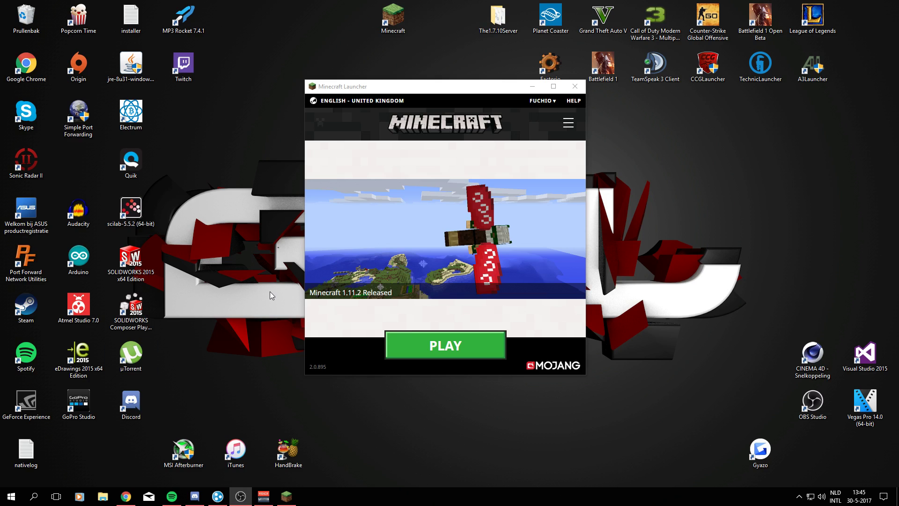
Run Minecraft 1.11.2 once from the launcher up to its title screen, and close the game
{"action": "mouse_move", "coordinate": [579, 237]}
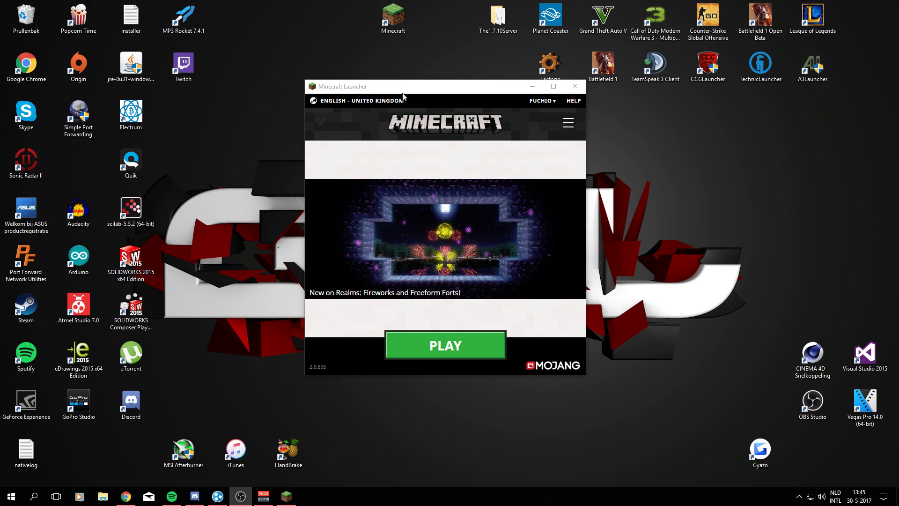
{"action": "left_click_drag", "start_coordinate": [403, 93], "coordinate": [396, 111]}
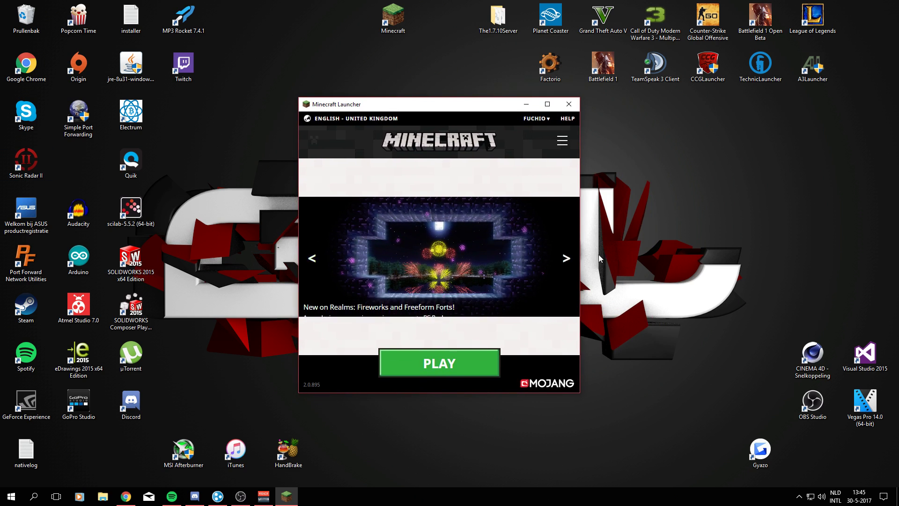
{"action": "left_click", "coordinate": [422, 372]}
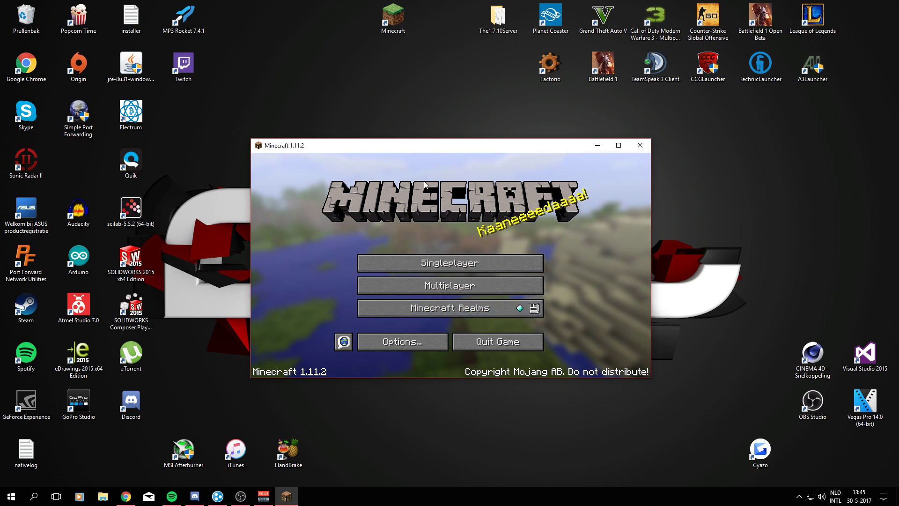
{"action": "left_click", "coordinate": [638, 146]}
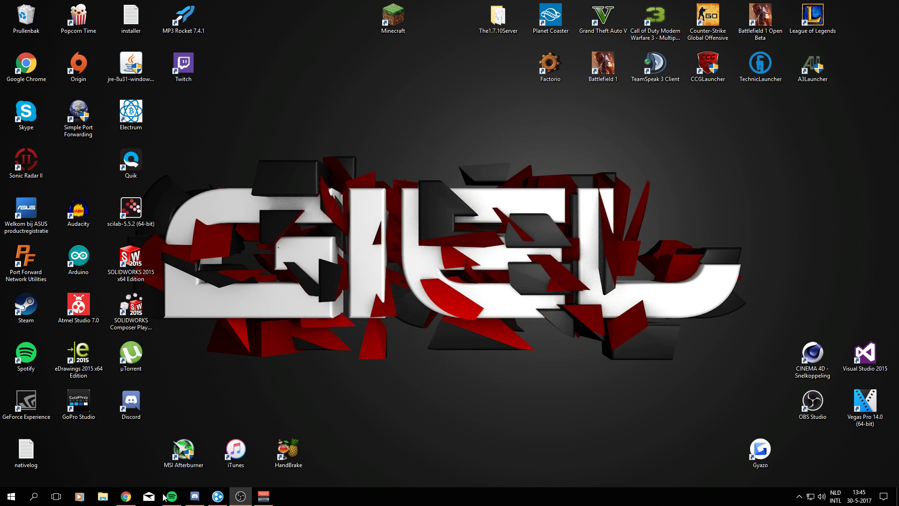
Switch to Chrome and download the recommended Windows installer of Forge 1.11.2 - 13.20.0.2228, skipping the advertisement page
{"action": "left_click", "coordinate": [126, 455]}
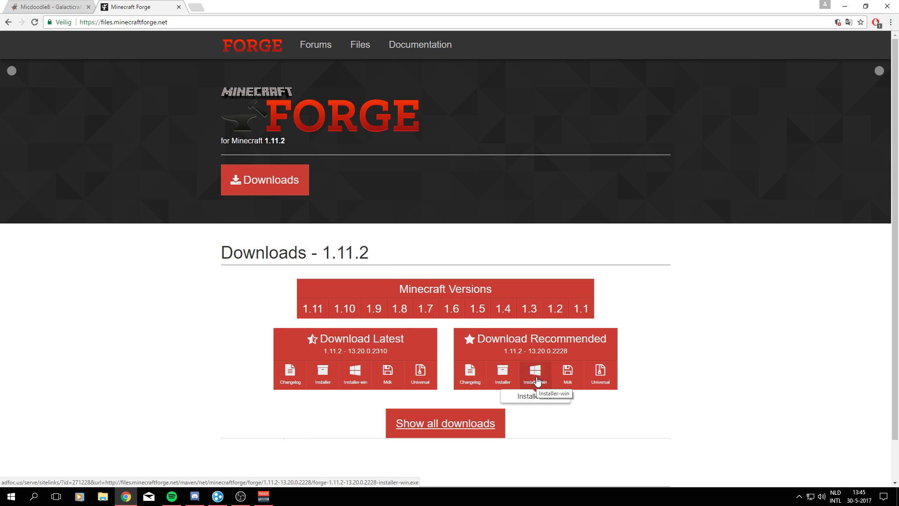
{"action": "left_click", "coordinate": [538, 380]}
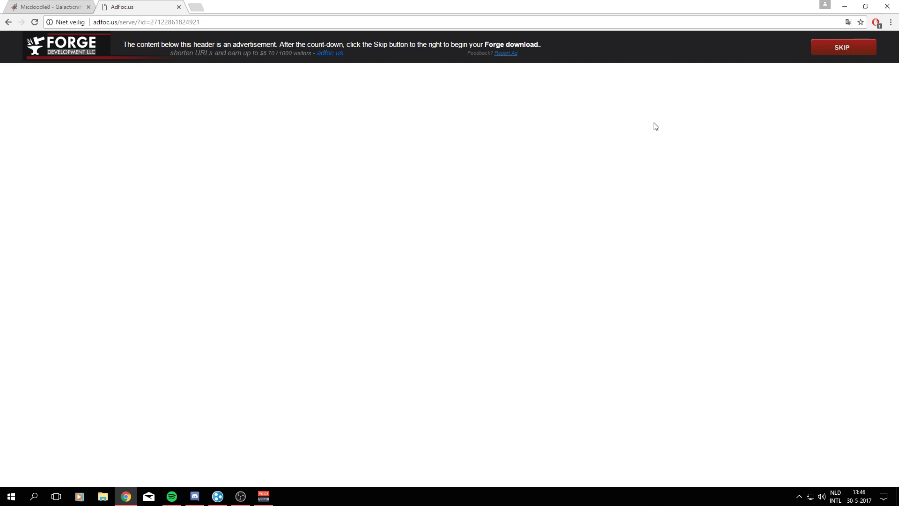
{"action": "left_click", "coordinate": [833, 52]}
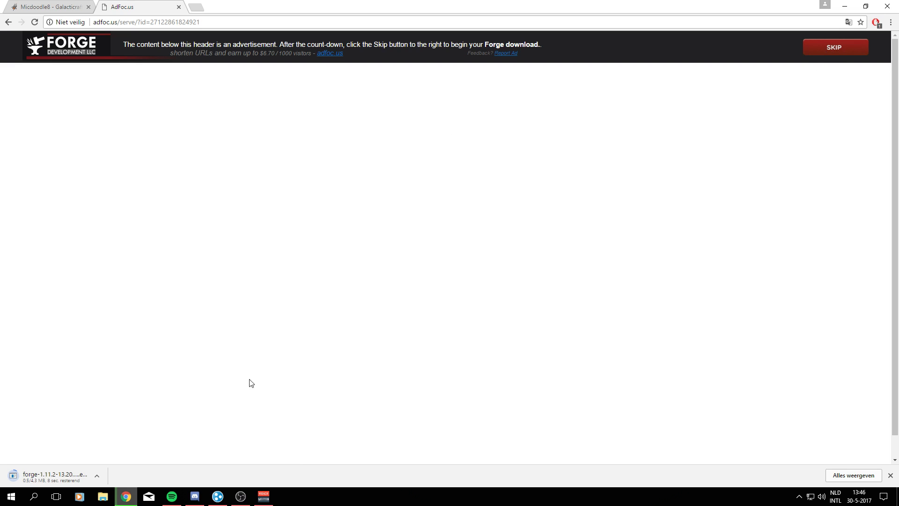
Go from the Micdoodle8 home page to the Galacticraft mod's downloads for Minecraft 1.11.2
{"action": "left_click", "coordinate": [47, 7]}
{"action": "scroll", "coordinate": [268, 154], "scroll_direction": "up", "scroll_amount": 6}
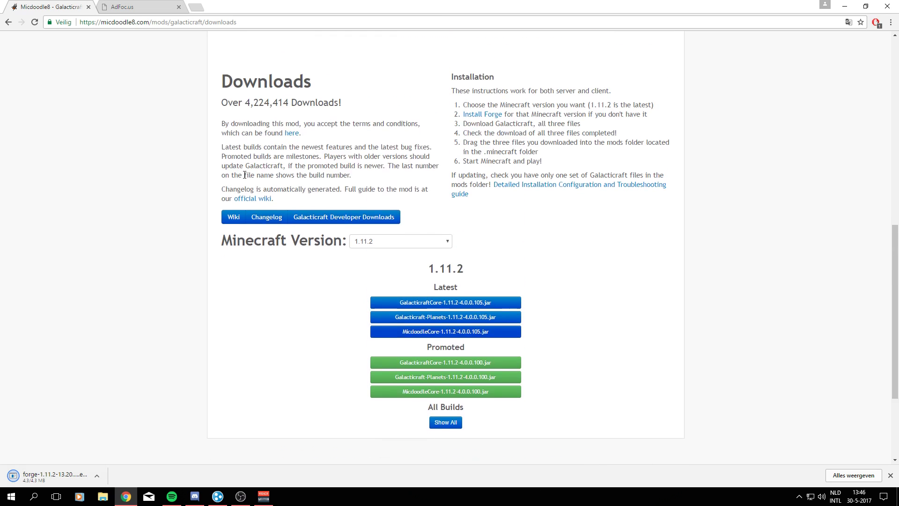
{"action": "right_click", "coordinate": [182, 132]}
{"action": "left_click", "coordinate": [187, 273]}
{"action": "scroll", "coordinate": [485, 278], "scroll_direction": "down", "scroll_amount": 5}
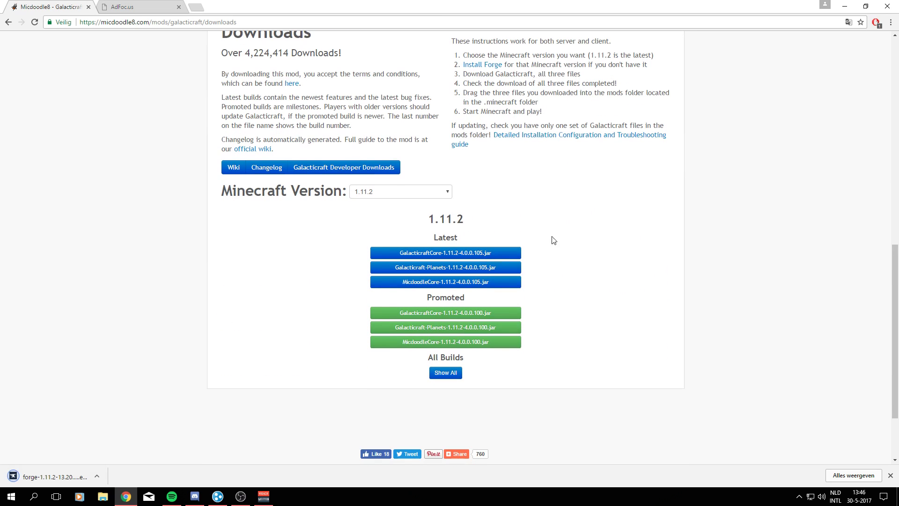
{"action": "scroll", "coordinate": [293, 267], "scroll_direction": "up", "scroll_amount": 5}
{"action": "left_click", "coordinate": [222, 170]}
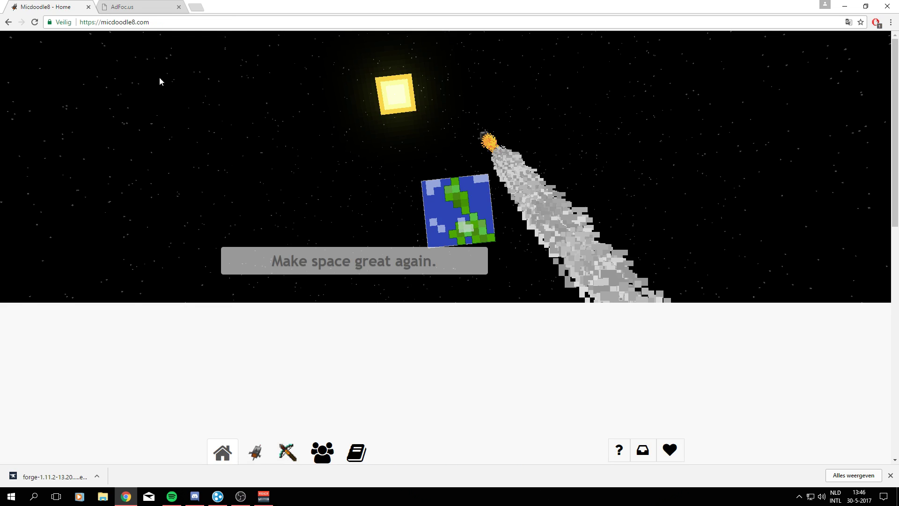
{"action": "scroll", "coordinate": [259, 190], "scroll_direction": "down", "scroll_amount": 5}
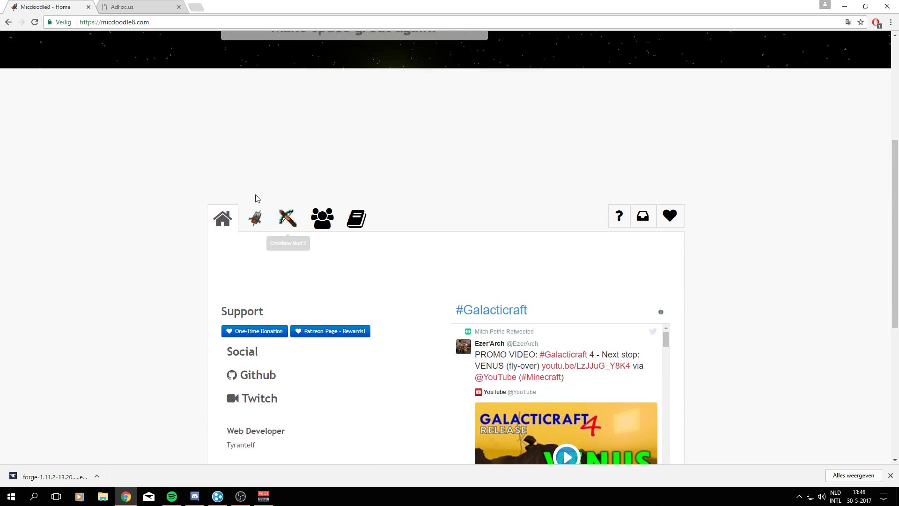
{"action": "left_click", "coordinate": [256, 224]}
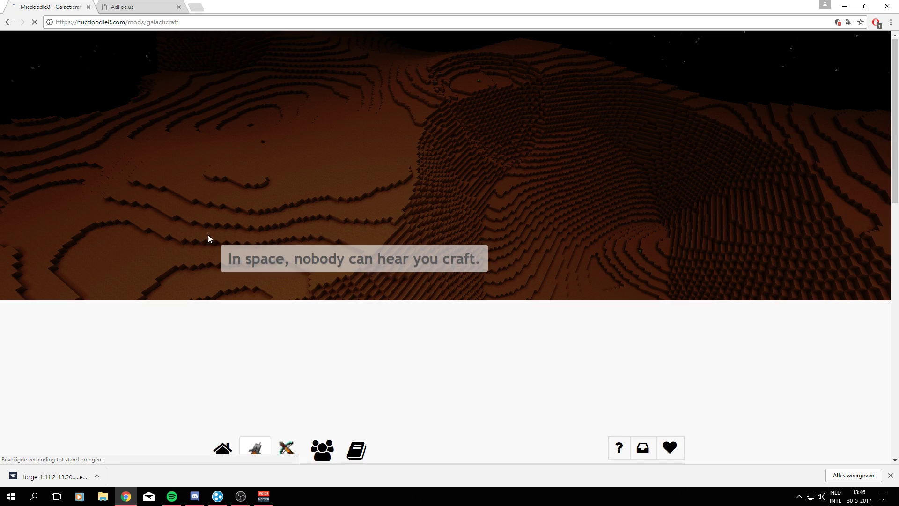
{"action": "scroll", "coordinate": [369, 231], "scroll_direction": "down", "scroll_amount": 5}
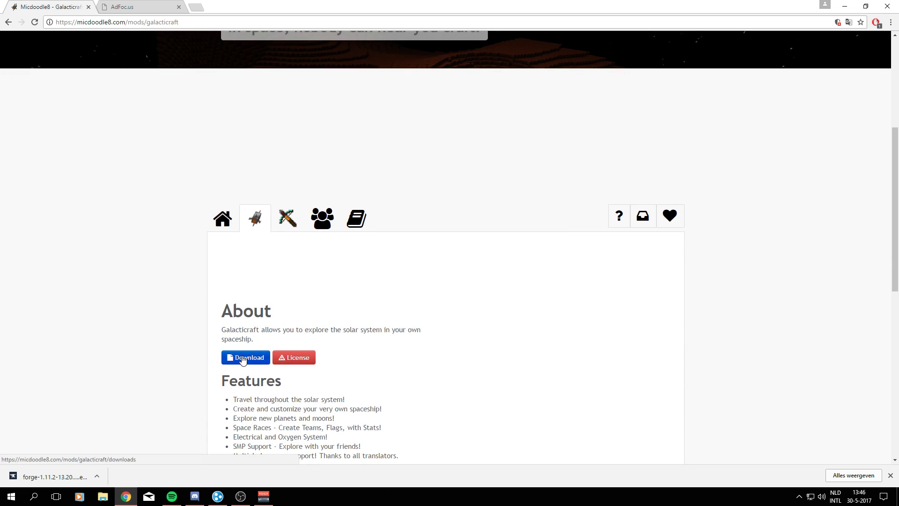
{"action": "left_click", "coordinate": [240, 355]}
{"action": "scroll", "coordinate": [576, 291], "scroll_direction": "down", "scroll_amount": 12}
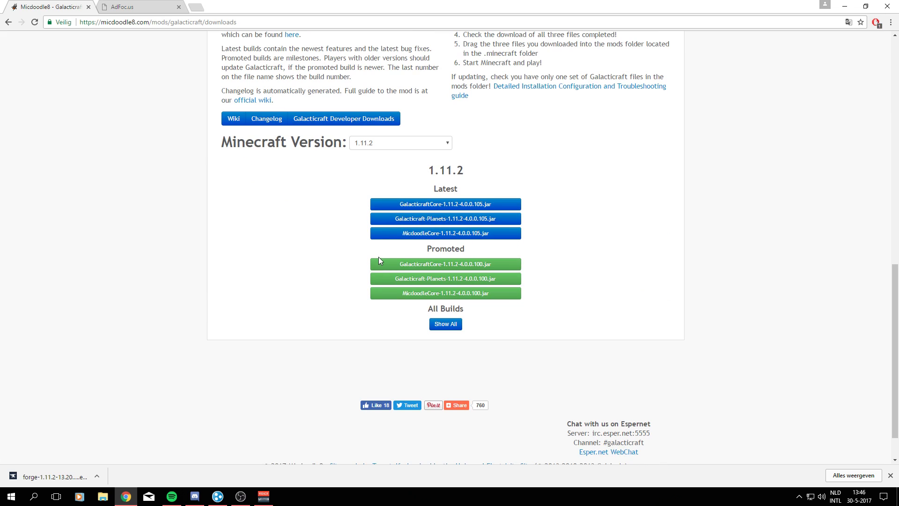
Download the promoted MicdoodleCore-1.11.2-4.0.0.100.jar, keep the flagged file and return to the Galacticraft downloads page
{"action": "left_click_drag", "start_coordinate": [428, 249], "coordinate": [467, 248]}
{"action": "left_click", "coordinate": [465, 248]}
{"action": "left_click_drag", "start_coordinate": [435, 185], "coordinate": [467, 190]}
{"action": "left_click", "coordinate": [468, 191]}
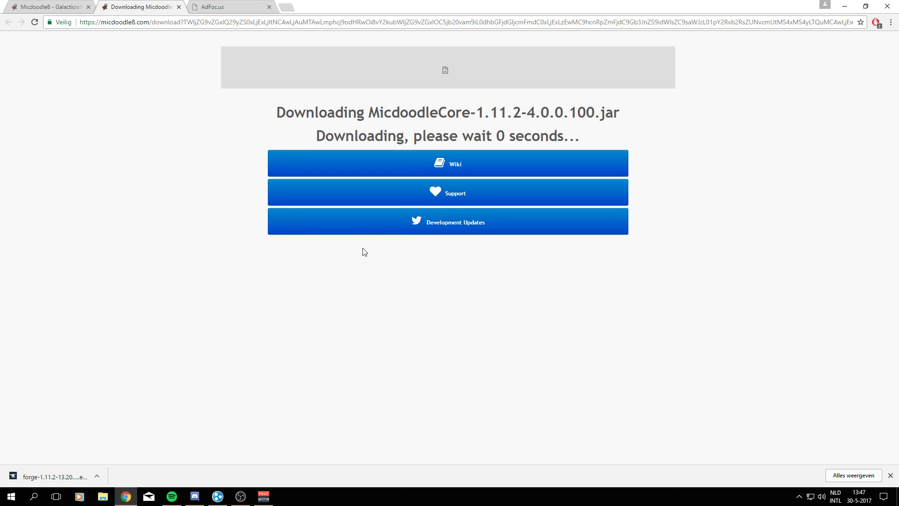
{"action": "left_click", "coordinate": [431, 131]}
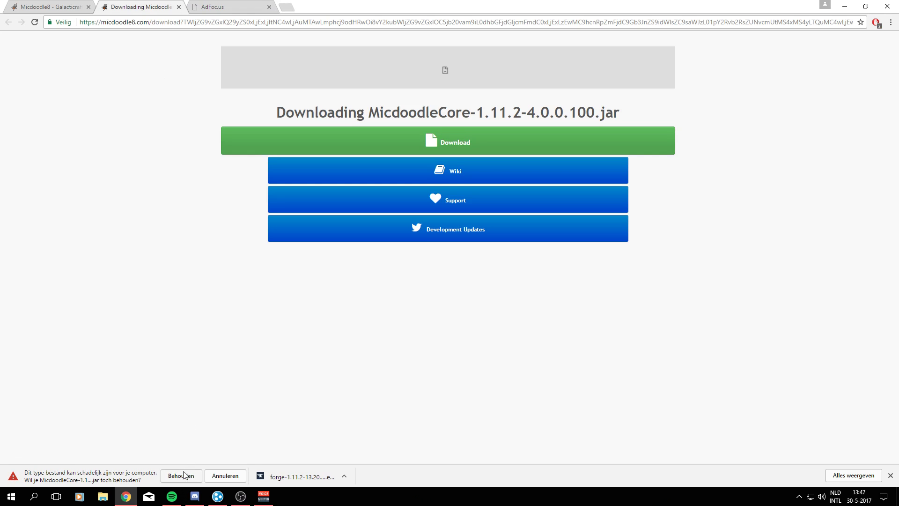
{"action": "left_click", "coordinate": [183, 476]}
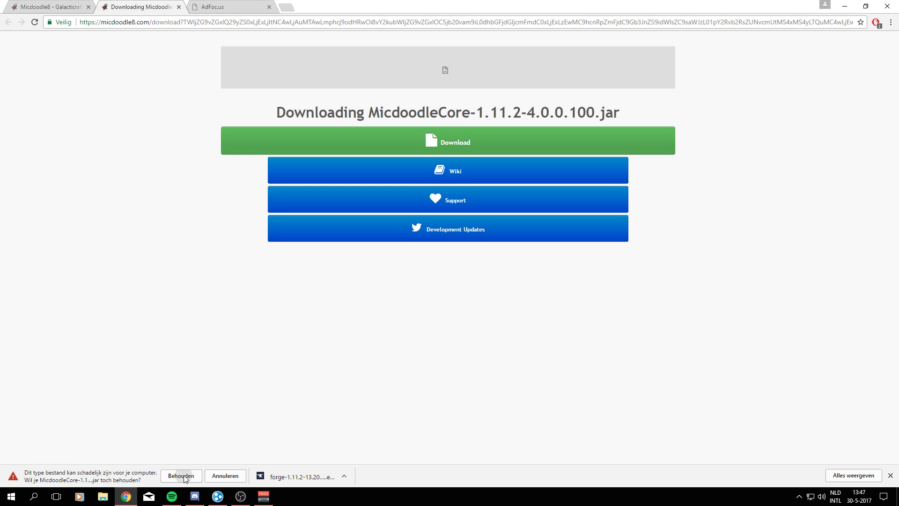
{"action": "left_click", "coordinate": [178, 7]}
{"action": "left_click", "coordinate": [49, 6]}
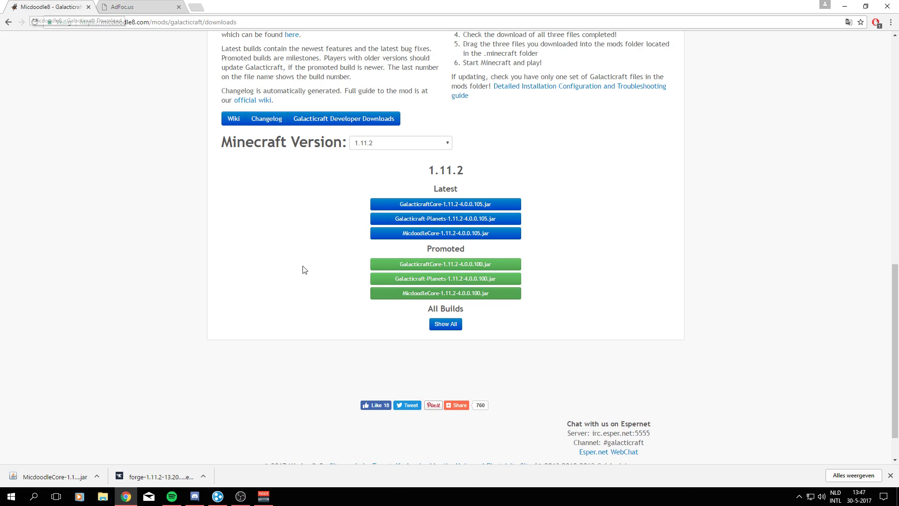
Download and keep the promoted Galacticraft-Planets-1.11.2-4.0.0.100.jar, and return to the Galacticraft downloads page
{"action": "left_click", "coordinate": [388, 283]}
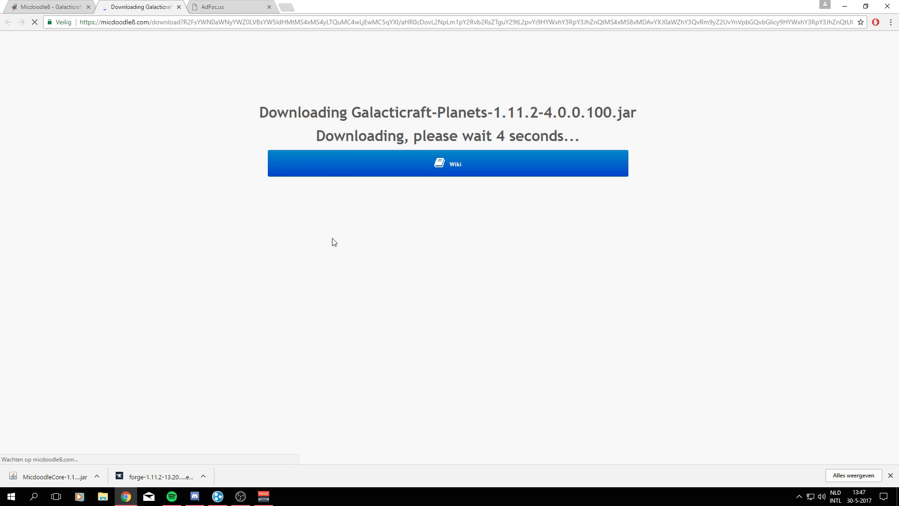
{"action": "right_click", "coordinate": [443, 110]}
{"action": "left_click", "coordinate": [392, 114]}
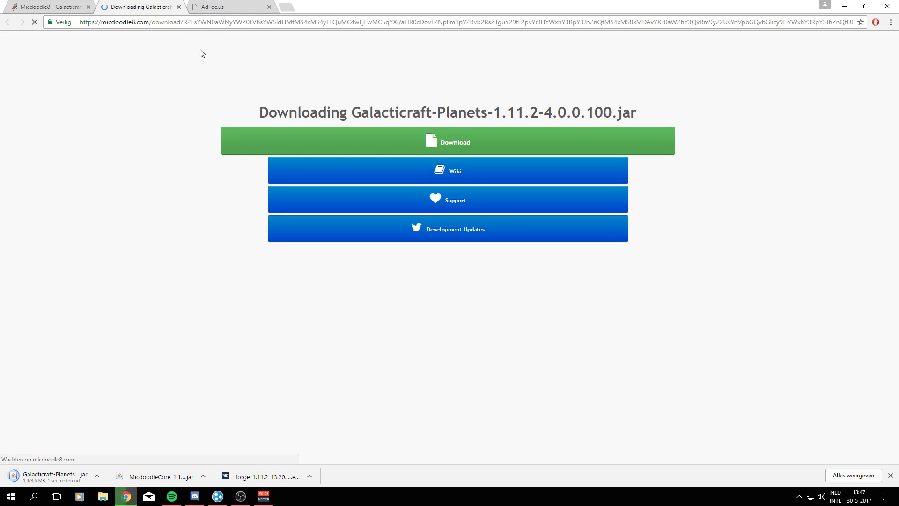
{"action": "left_click", "coordinate": [181, 476]}
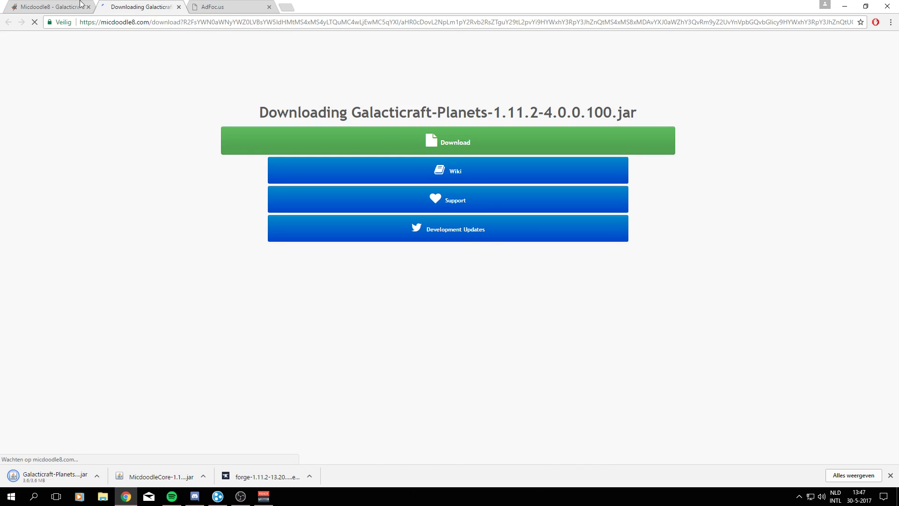
{"action": "left_click", "coordinate": [51, 7]}
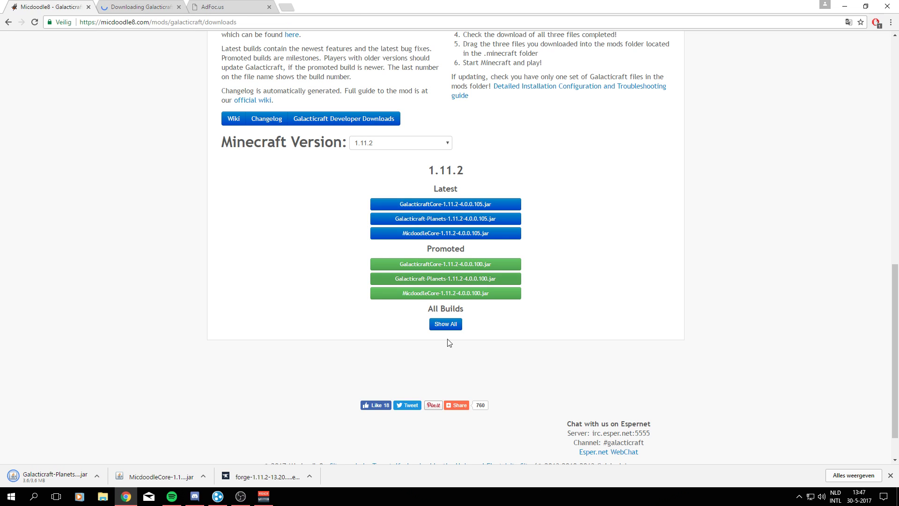
Download the promoted GalacticraftCore-1.11.2-4.0.0.100.jar and keep the flagged file, closing the leftover Galacticraft-Planets download page
{"action": "left_click", "coordinate": [416, 265]}
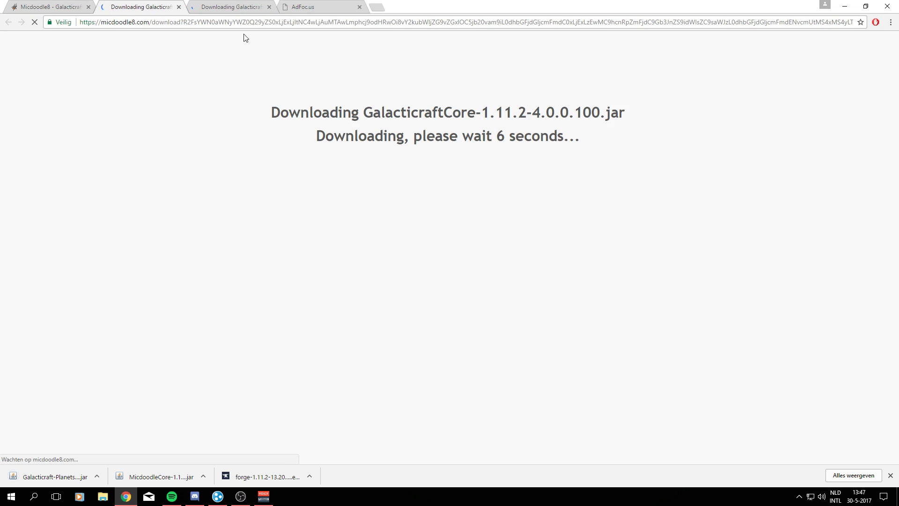
{"action": "left_click", "coordinate": [270, 7]}
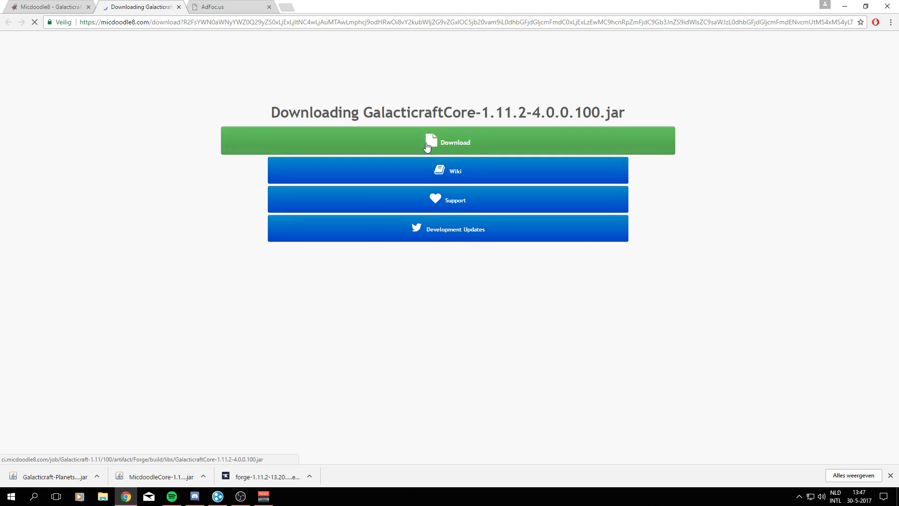
{"action": "left_click", "coordinate": [426, 143]}
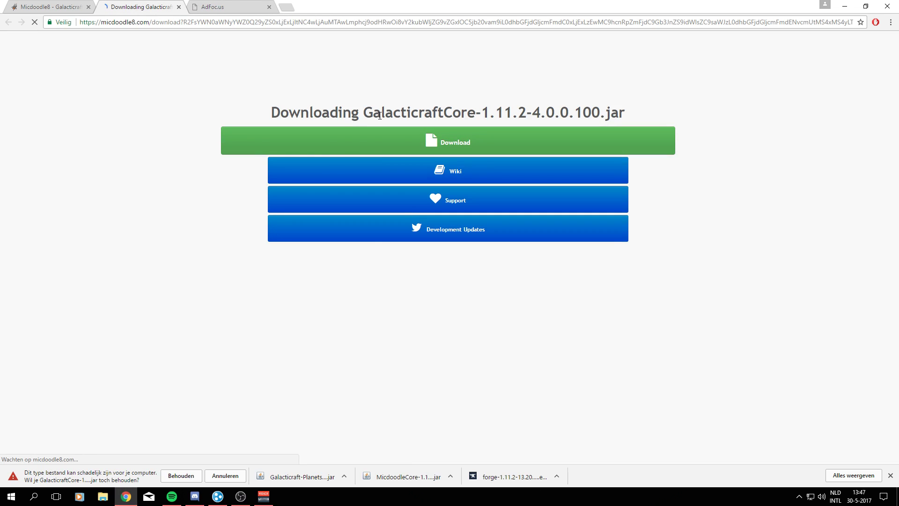
{"action": "left_click", "coordinate": [196, 475]}
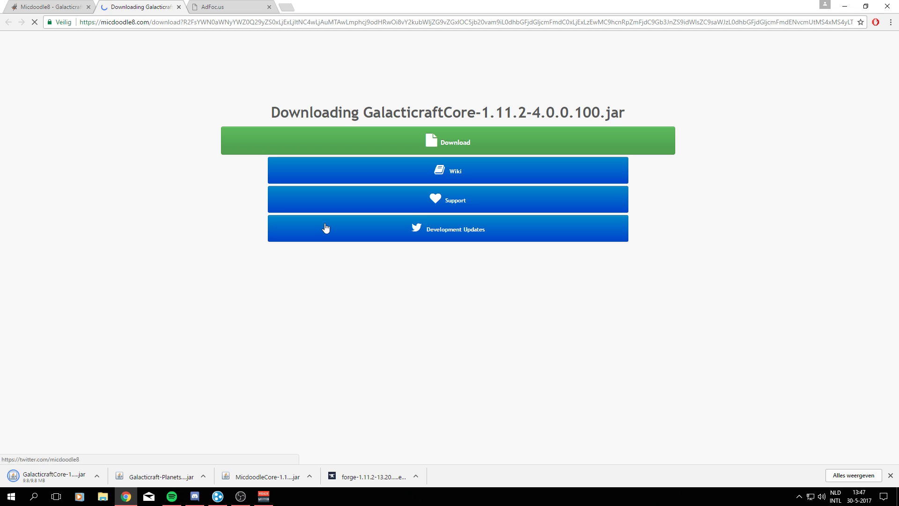
Place the downloaded Forge installer and the three Galacticraft jar files on the desktop, and put the browser window away
{"action": "left_click_drag", "start_coordinate": [407, 6], "coordinate": [674, 73]}
{"action": "left_click_drag", "start_coordinate": [642, 443], "coordinate": [440, 21]}
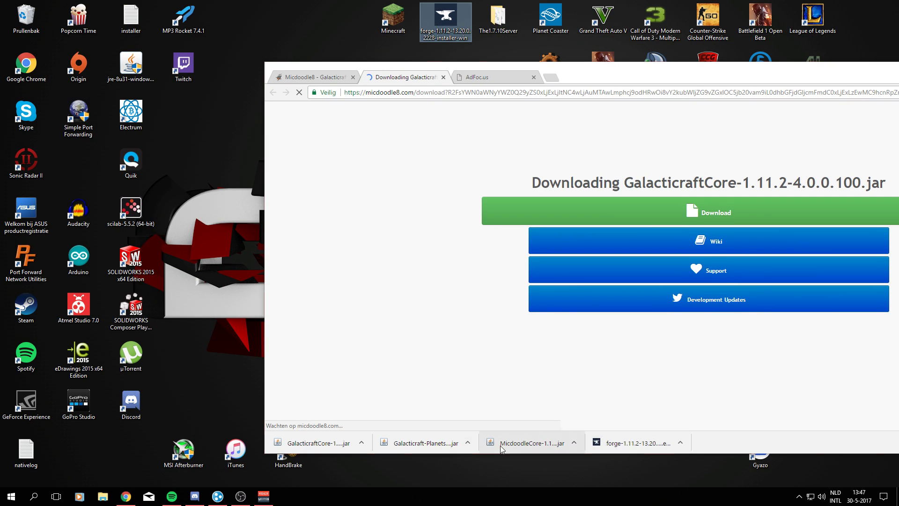
{"action": "left_click_drag", "start_coordinate": [501, 445], "coordinate": [337, 21]}
{"action": "left_click_drag", "start_coordinate": [412, 73], "coordinate": [564, 78]}
{"action": "left_click_drag", "start_coordinate": [601, 451], "coordinate": [341, 70]}
{"action": "left_click_drag", "start_coordinate": [476, 450], "coordinate": [343, 112]}
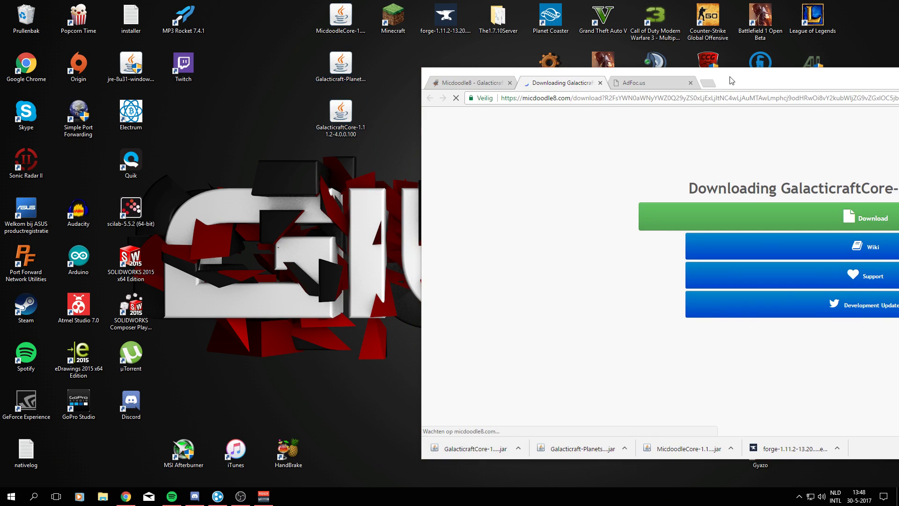
{"action": "left_click_drag", "start_coordinate": [782, 85], "coordinate": [537, 98]}
{"action": "left_click_drag", "start_coordinate": [798, 88], "coordinate": [637, 89]}
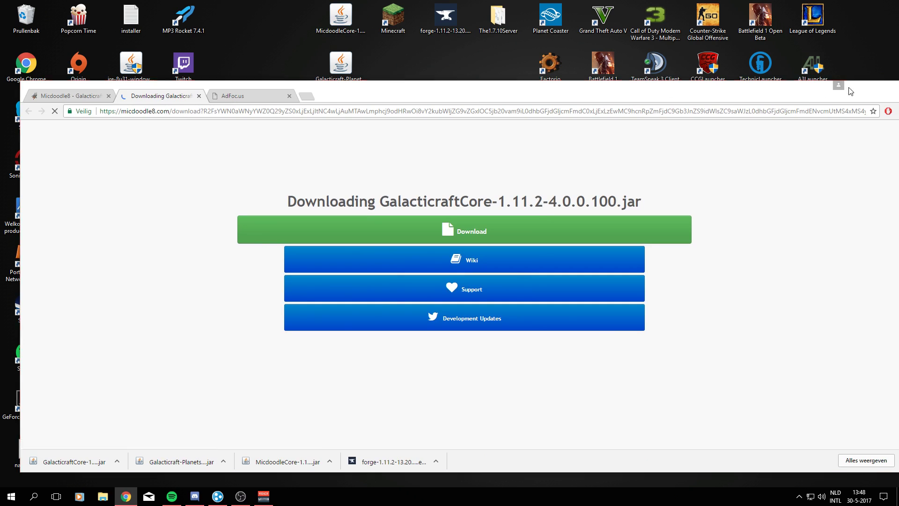
{"action": "left_click", "coordinate": [849, 87]}
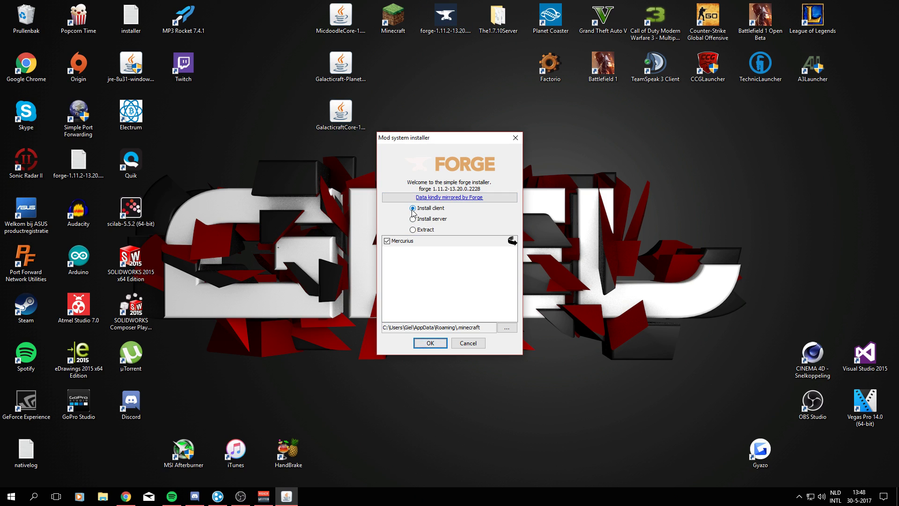
Install the Forge 1.11.2-13.20.0.2228 client with Mercurius included in the .minecraft folder, and dismiss the completion dialog
{"action": "mouse_move", "coordinate": [406, 242]}
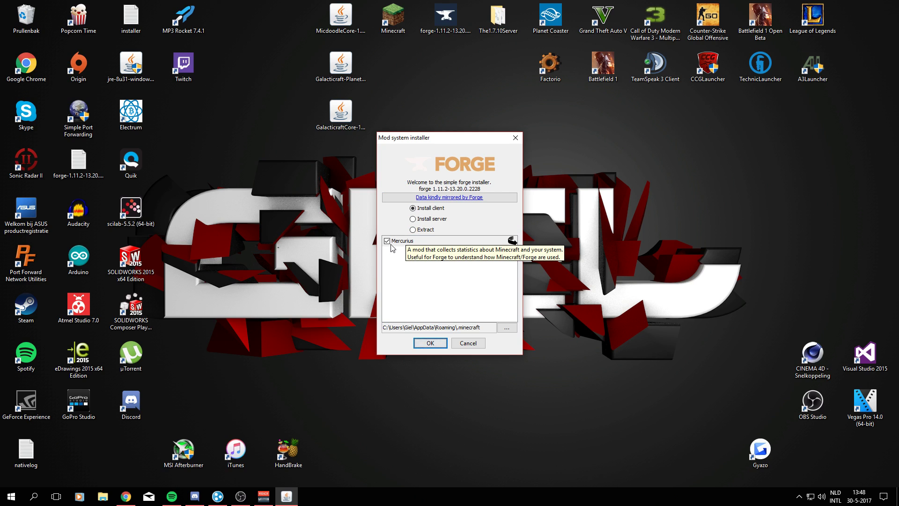
{"action": "left_click", "coordinate": [429, 347]}
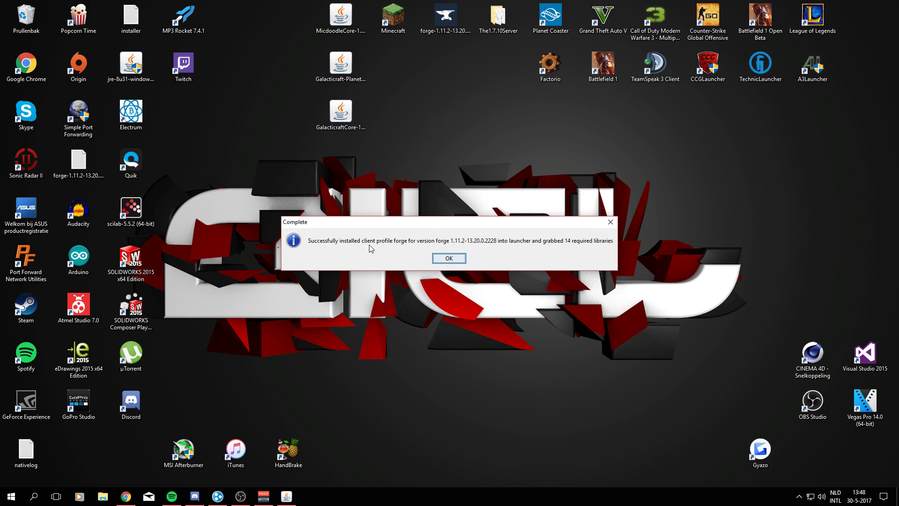
{"action": "left_click", "coordinate": [447, 259]}
Open the Minecraft launcher and start the game with the forge profile 1.11.2-forge1.11.2-13.20.0.2228
{"action": "double_click", "coordinate": [393, 19]}
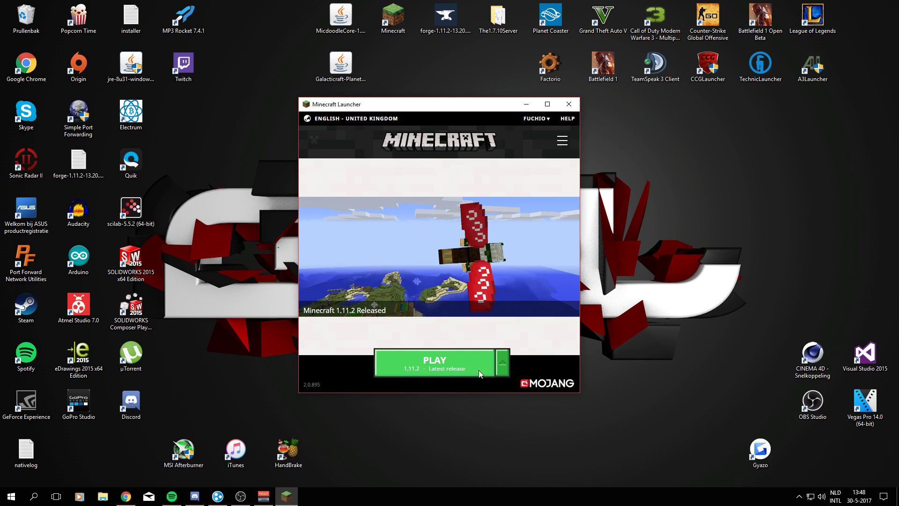
{"action": "left_click", "coordinate": [503, 364]}
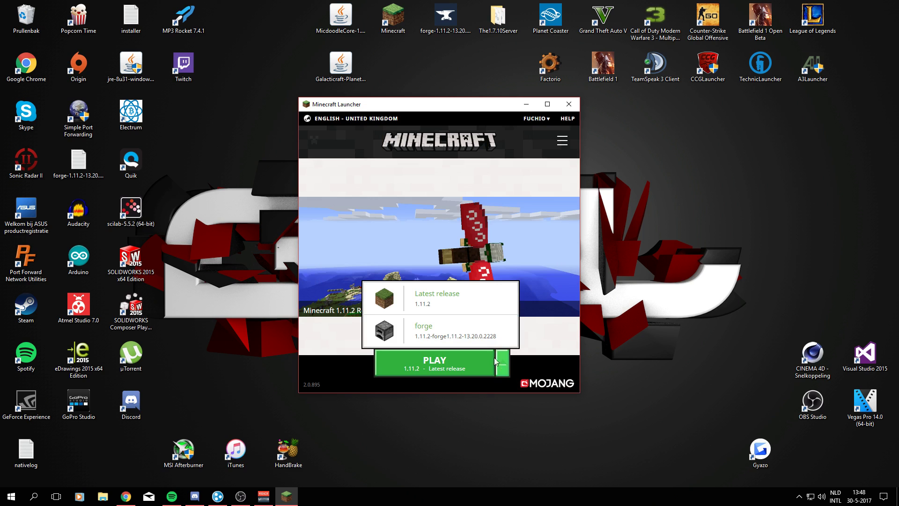
{"action": "left_click", "coordinate": [423, 342]}
{"action": "left_click", "coordinate": [450, 360]}
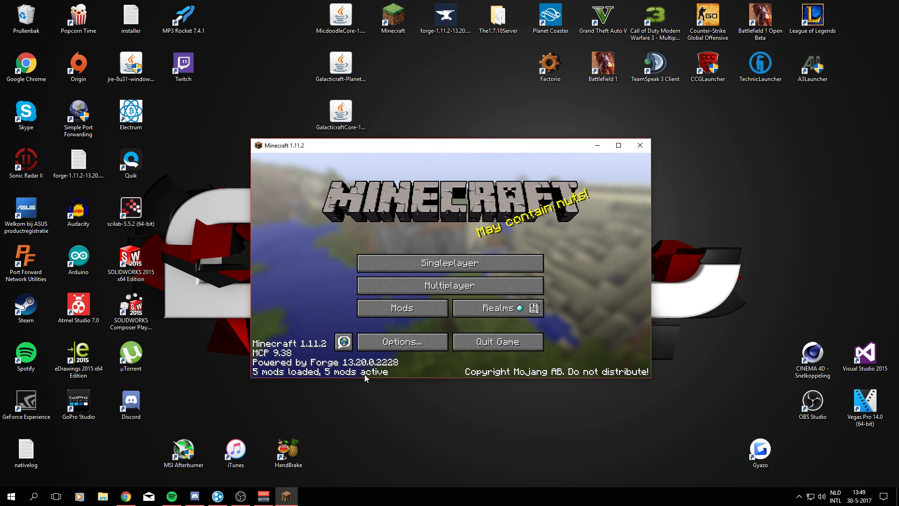
Inspect the mercurius_updater entry in the game's mod list, return to the main menu and close the game
{"action": "left_click", "coordinate": [403, 309]}
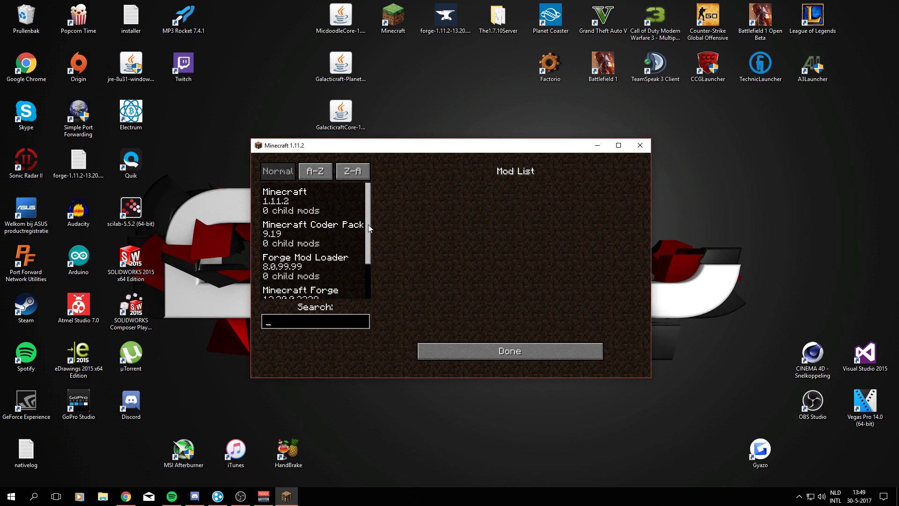
{"action": "left_click_drag", "start_coordinate": [368, 224], "coordinate": [367, 275]}
{"action": "left_click", "coordinate": [320, 282]}
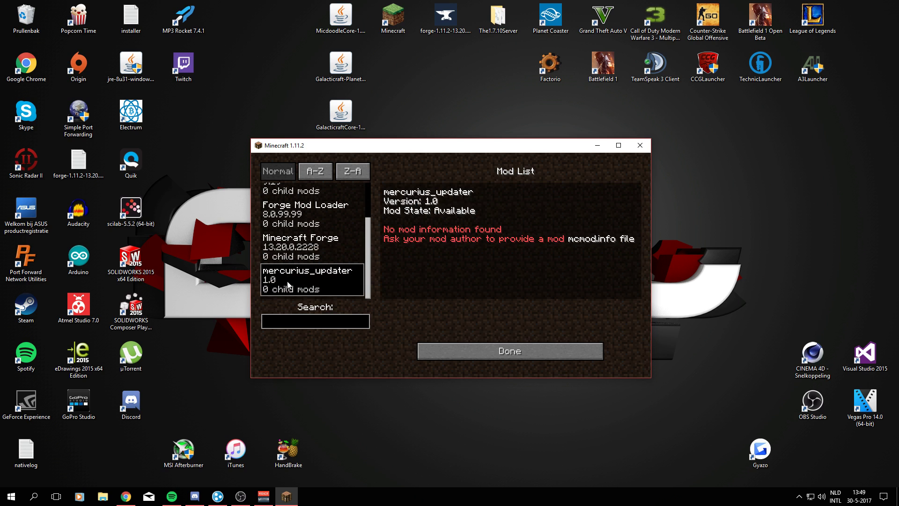
{"action": "left_click", "coordinate": [458, 356]}
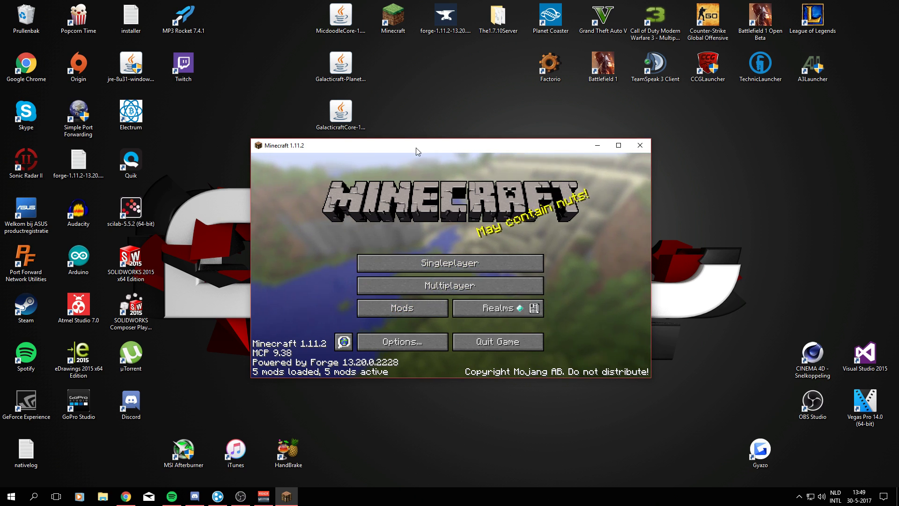
{"action": "left_click_drag", "start_coordinate": [416, 148], "coordinate": [399, 158]}
{"action": "left_click", "coordinate": [621, 156]}
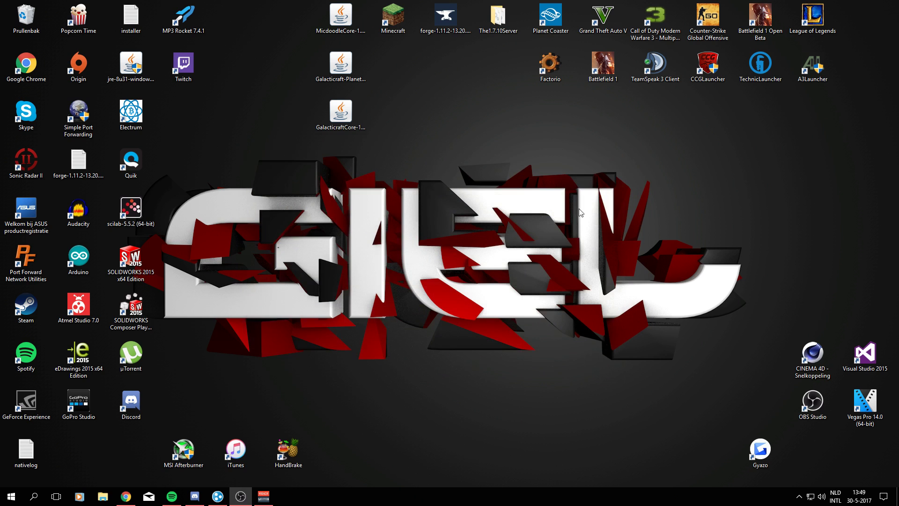
Find the %appdata% folder through the Windows search and open the mods folder inside .minecraft
{"action": "left_click", "coordinate": [33, 496]}
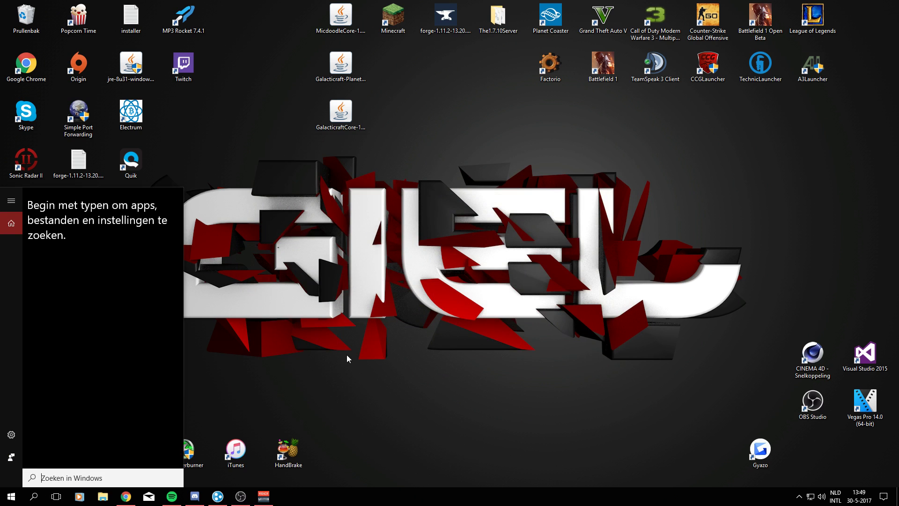
{"action": "type", "text": "%appd"}
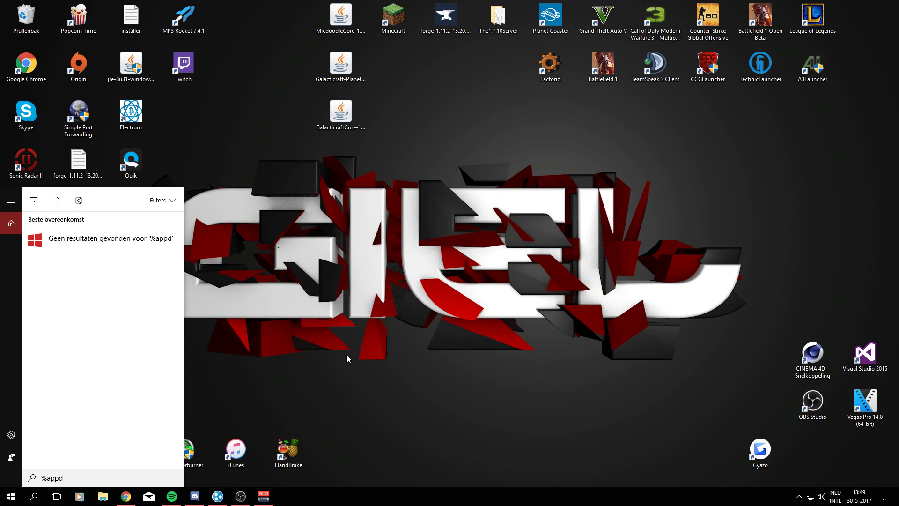
{"action": "type", "text": "ata%"}
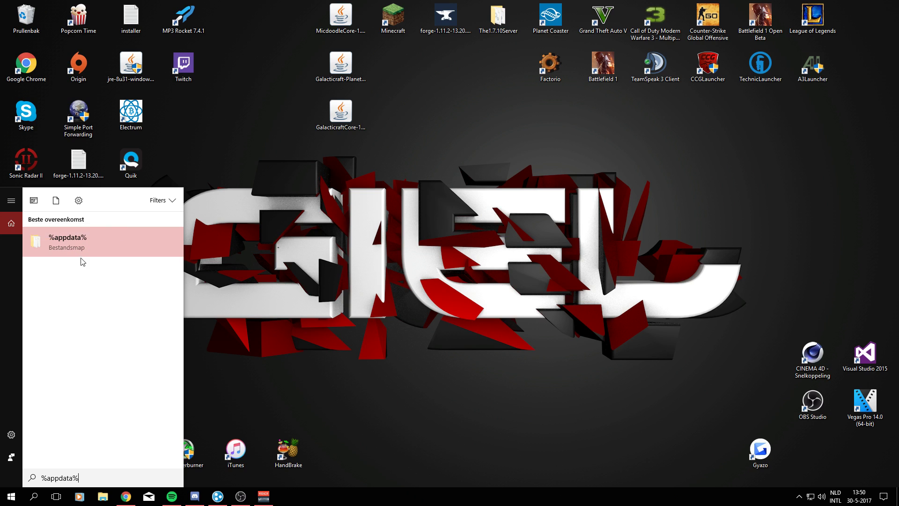
{"action": "left_click", "coordinate": [84, 246]}
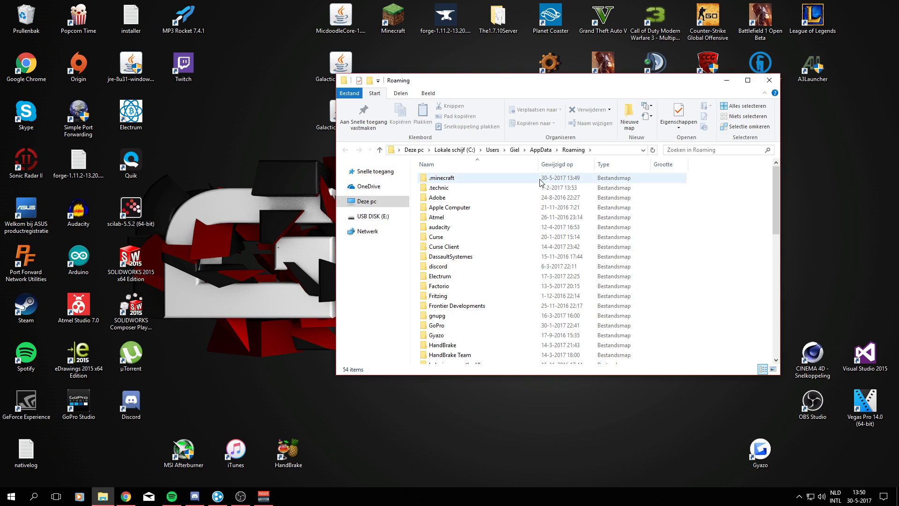
{"action": "left_click", "coordinate": [473, 178]}
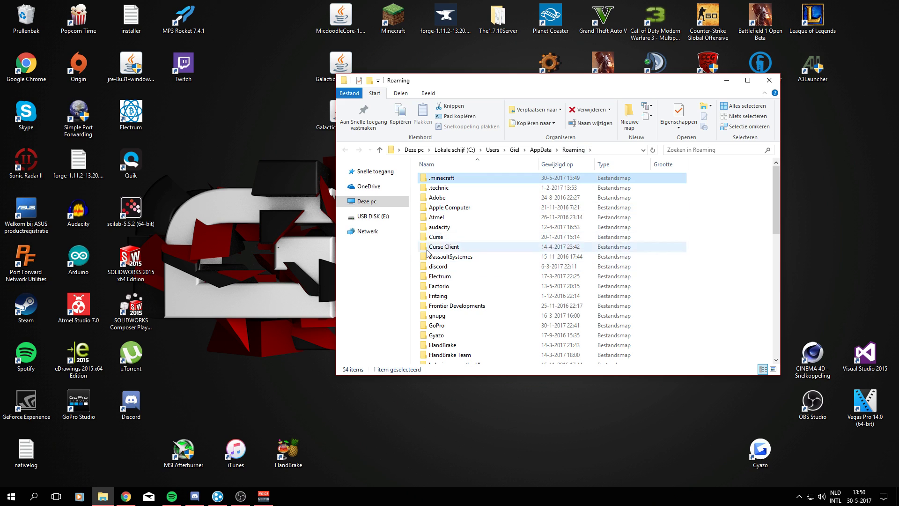
{"action": "mouse_move", "coordinate": [473, 180]}
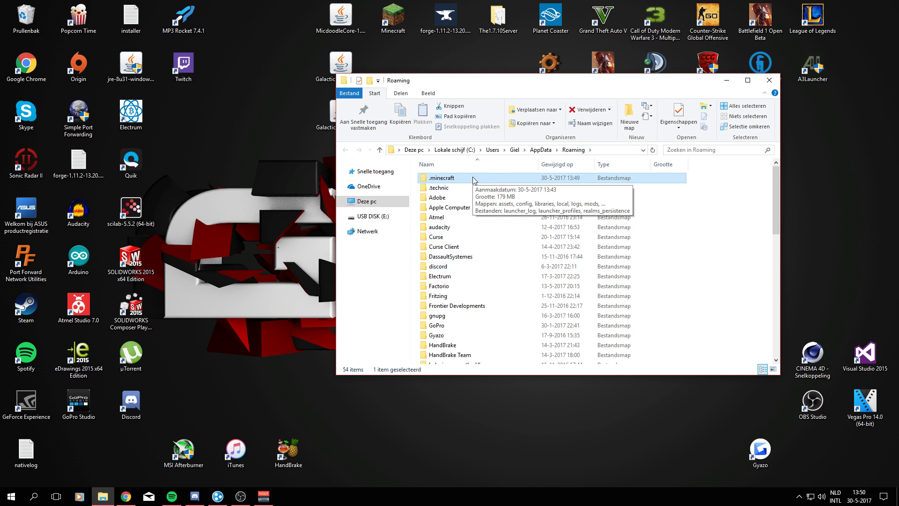
{"action": "double_click", "coordinate": [469, 182]}
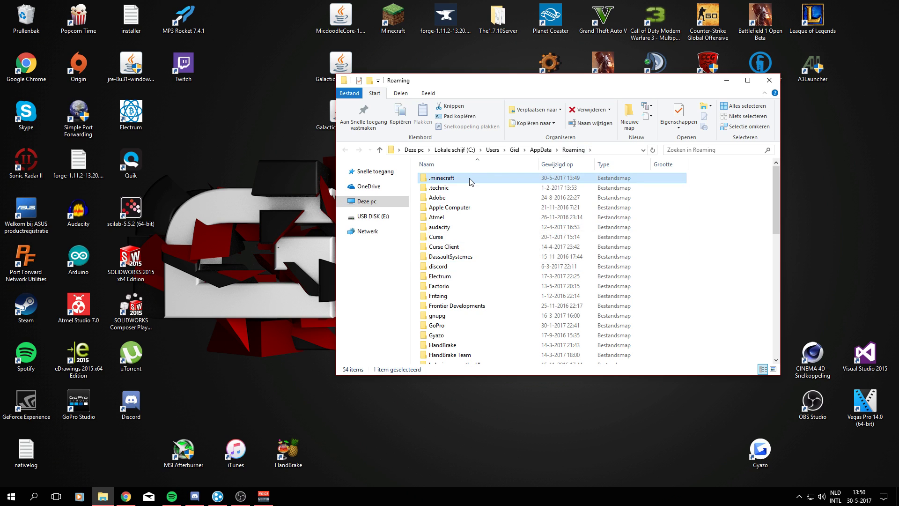
{"action": "left_click", "coordinate": [454, 228]}
{"action": "mouse_move", "coordinate": [465, 230]}
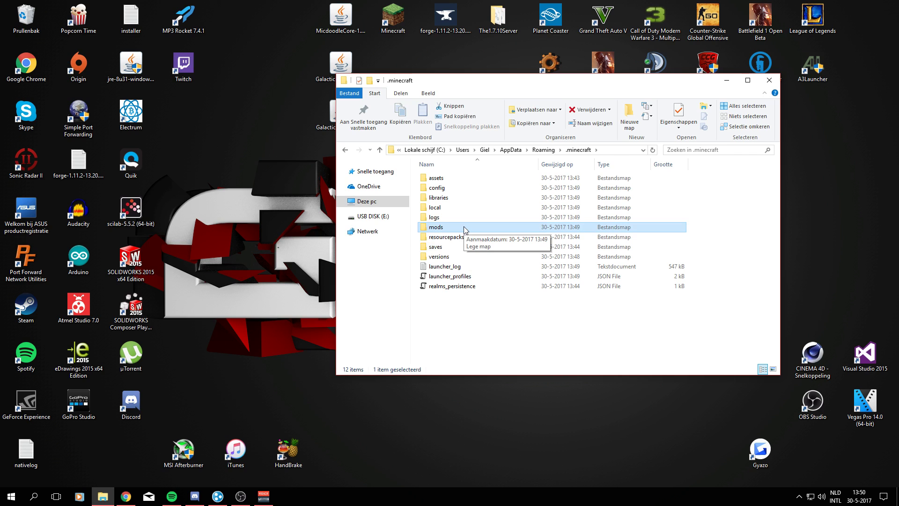
{"action": "double_click", "coordinate": [465, 229]}
Move the MicdoodleCore, Galacticraft-Planets and GalacticraftCore 1.11.2-4.0.0.100 jar files from the desktop into the mods folder
{"action": "left_click_drag", "start_coordinate": [445, 82], "coordinate": [529, 112]}
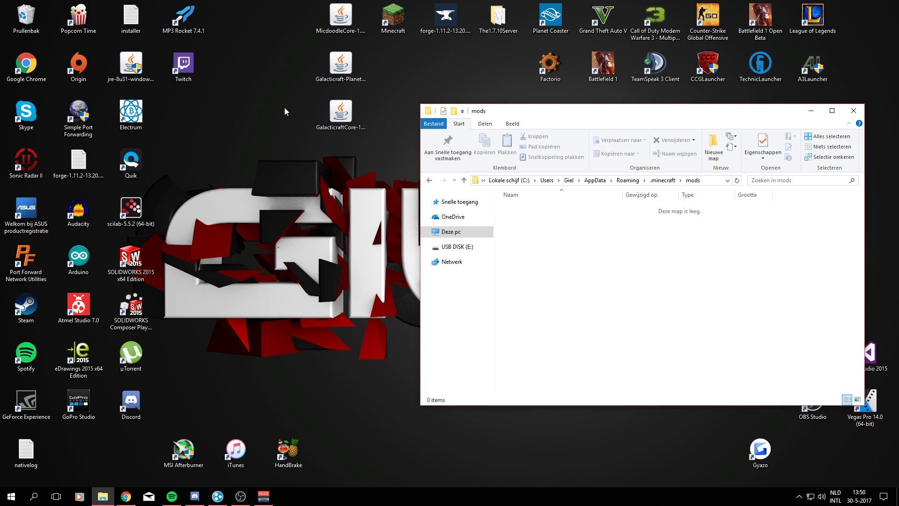
{"action": "left_click_drag", "start_coordinate": [286, 166], "coordinate": [368, 2]}
{"action": "left_click_drag", "start_coordinate": [333, 111], "coordinate": [558, 245]}
{"action": "left_click", "coordinate": [560, 252]}
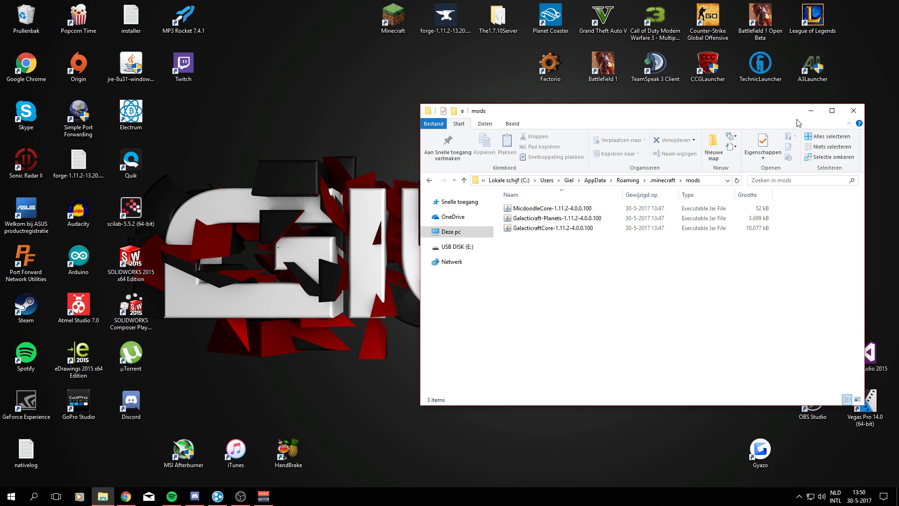
Close the mods folder and relaunch Minecraft with the 1.11.2-forge1.11.2-13.20.0.2228 forge profile
{"action": "left_click", "coordinate": [854, 111]}
{"action": "double_click", "coordinate": [392, 18]}
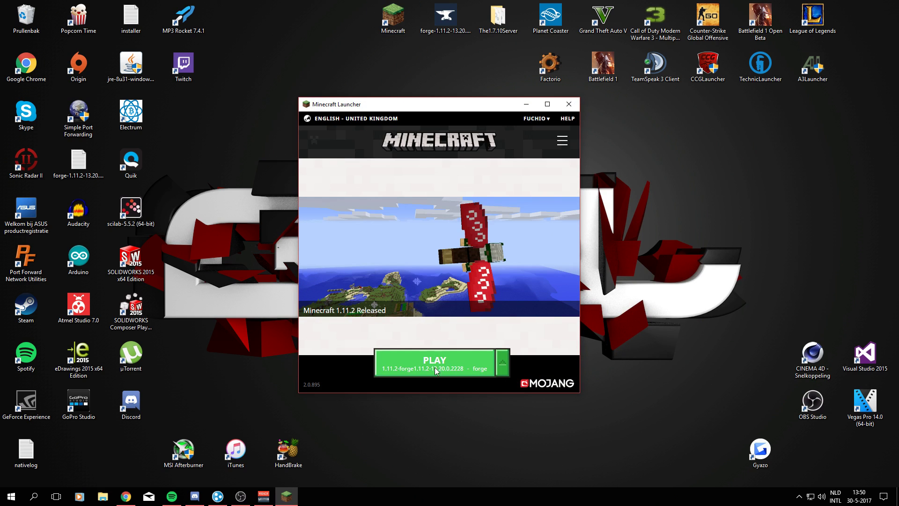
{"action": "left_click", "coordinate": [413, 370]}
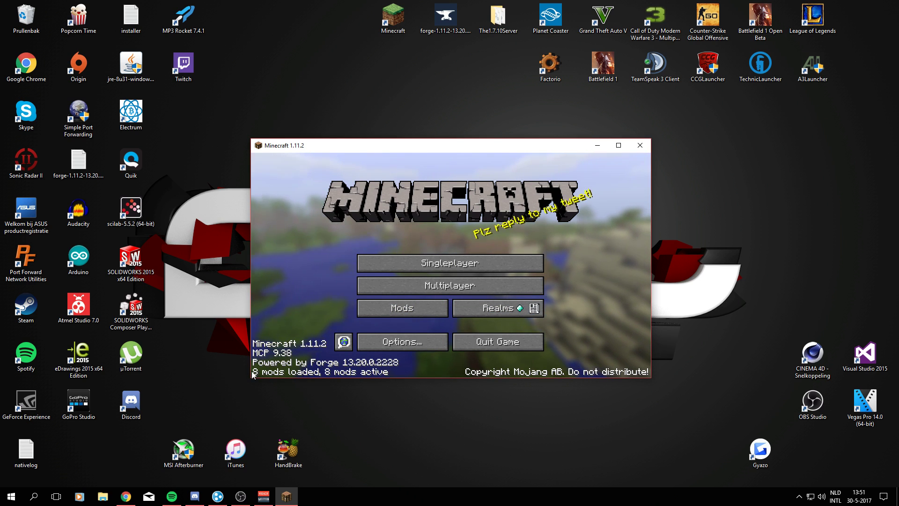
Create a new singleplayer world named New World in Creative mode with the Superflat world type
{"action": "left_click", "coordinate": [424, 270]}
{"action": "left_click", "coordinate": [521, 346]}
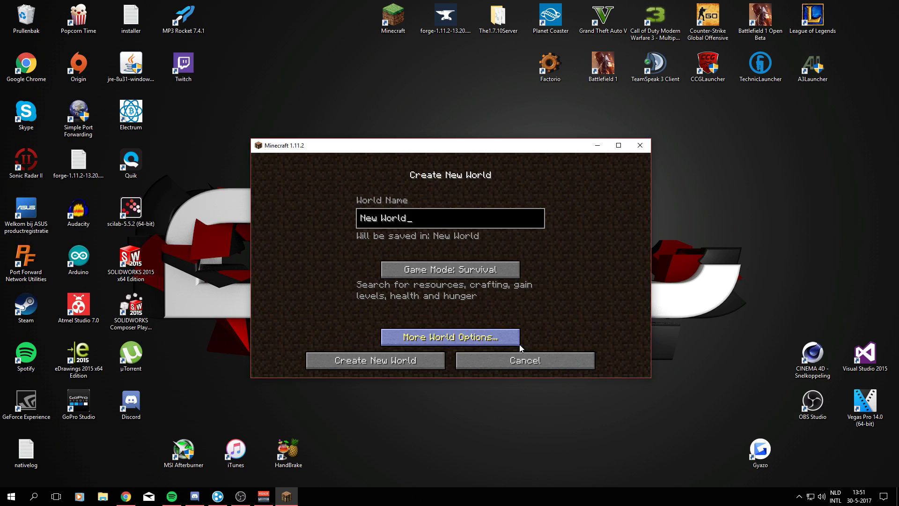
{"action": "left_click", "coordinate": [463, 272]}
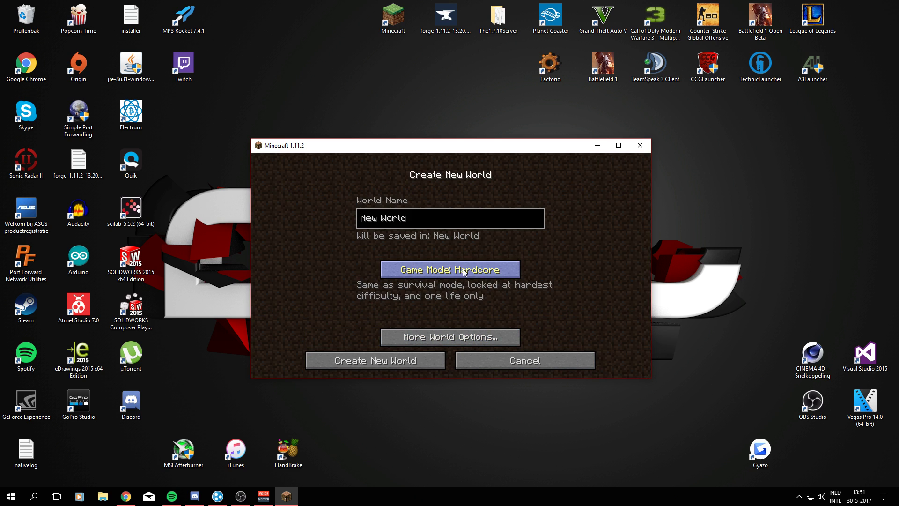
{"action": "left_click", "coordinate": [463, 271]}
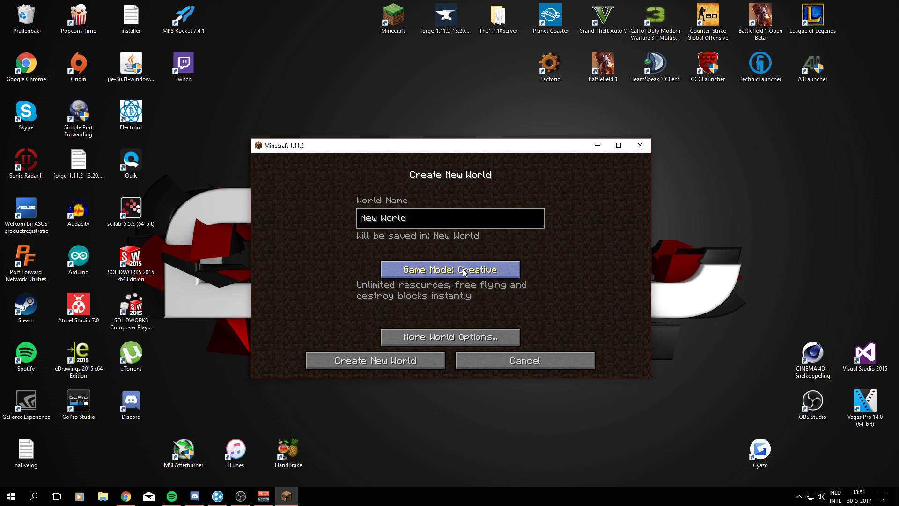
{"action": "left_click", "coordinate": [443, 341]}
{"action": "left_click", "coordinate": [498, 261]}
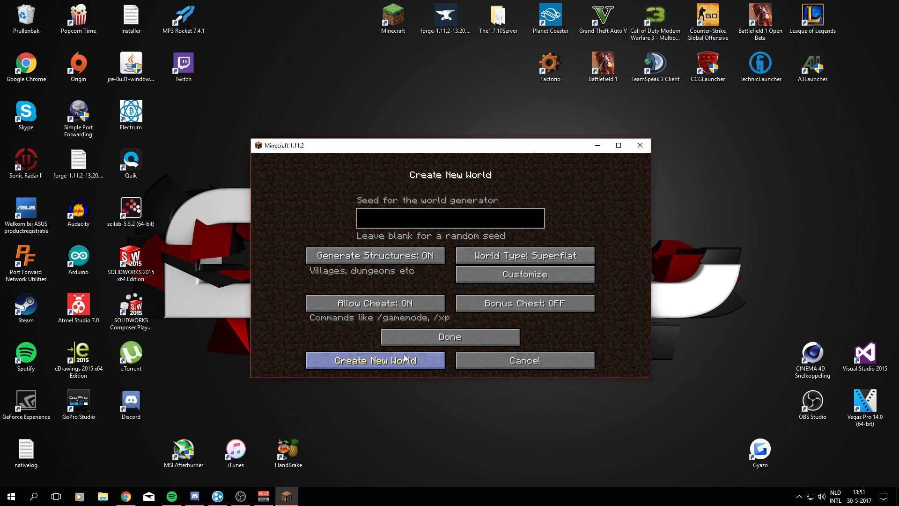
{"action": "left_click", "coordinate": [462, 336]}
{"action": "left_click", "coordinate": [404, 358]}
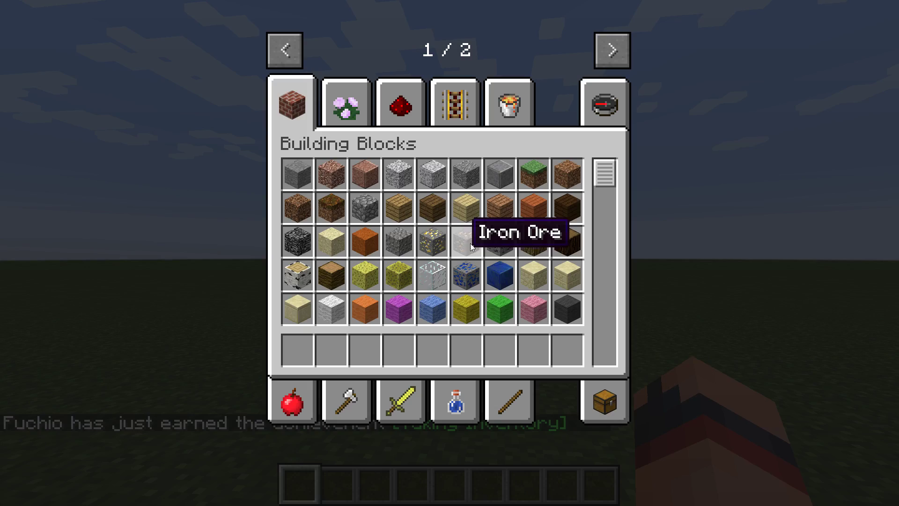
Browse the Galacticraft Blocks category on the second page of the creative inventory
{"action": "key", "text": "e"}
{"action": "key", "text": "e"}
{"action": "key", "text": "e"}
{"action": "key", "text": "e"}
{"action": "left_click", "coordinate": [612, 50]}
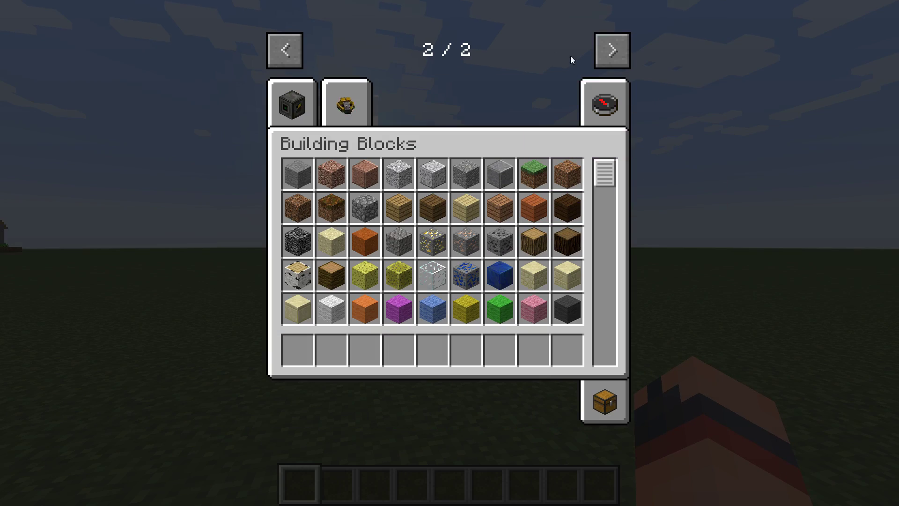
{"action": "left_click", "coordinate": [300, 110]}
{"action": "scroll", "coordinate": [464, 229], "scroll_direction": "down", "scroll_amount": 5}
{"action": "scroll", "coordinate": [623, 283], "scroll_direction": "down", "scroll_amount": 7}
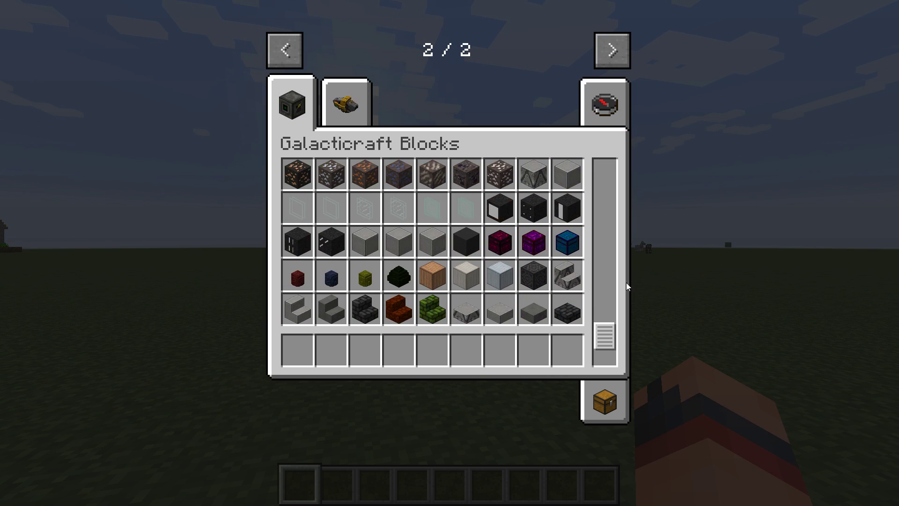
{"action": "scroll", "coordinate": [445, 302], "scroll_direction": "up", "scroll_amount": 4}
{"action": "scroll", "coordinate": [452, 262], "scroll_direction": "up", "scroll_amount": 1}
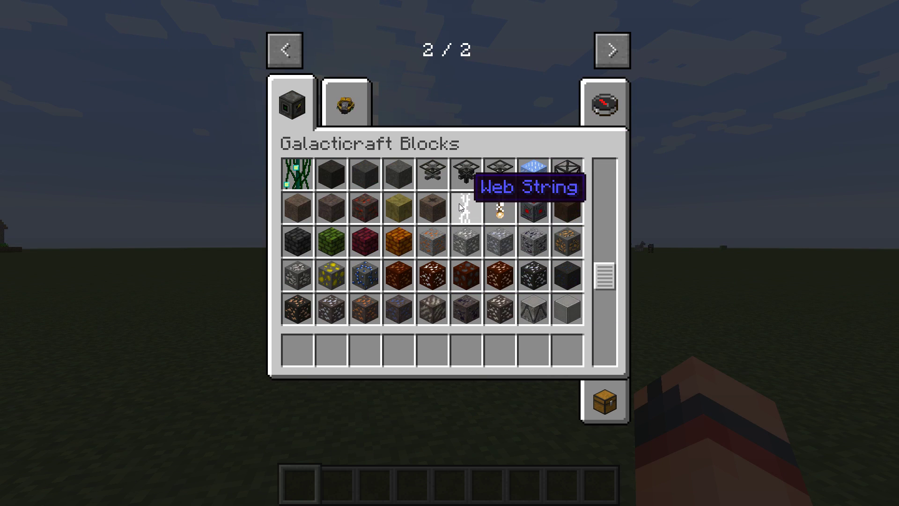
{"action": "scroll", "coordinate": [459, 202], "scroll_direction": "up", "scroll_amount": 2}
{"action": "scroll", "coordinate": [395, 242], "scroll_direction": "up", "scroll_amount": 8}
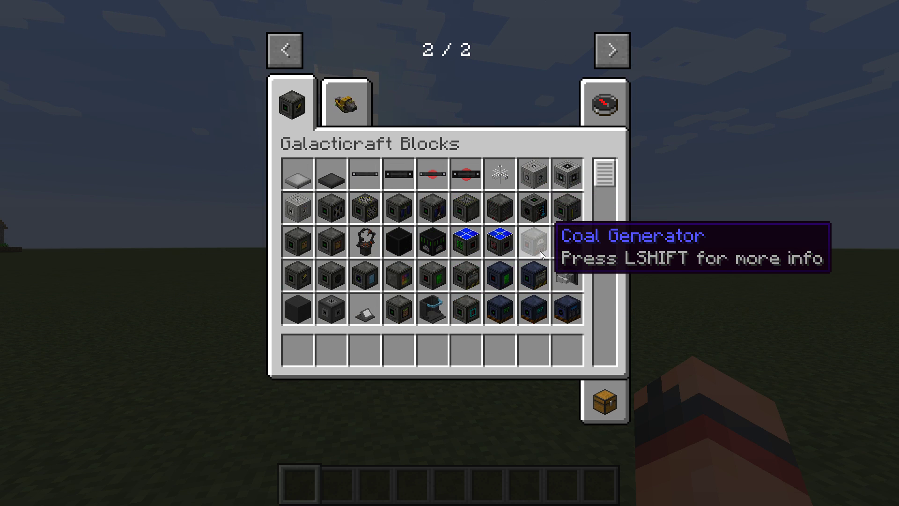
{"action": "scroll", "coordinate": [541, 251], "scroll_direction": "down", "scroll_amount": 10}
{"action": "scroll", "coordinate": [464, 244], "scroll_direction": "down", "scroll_amount": 7}
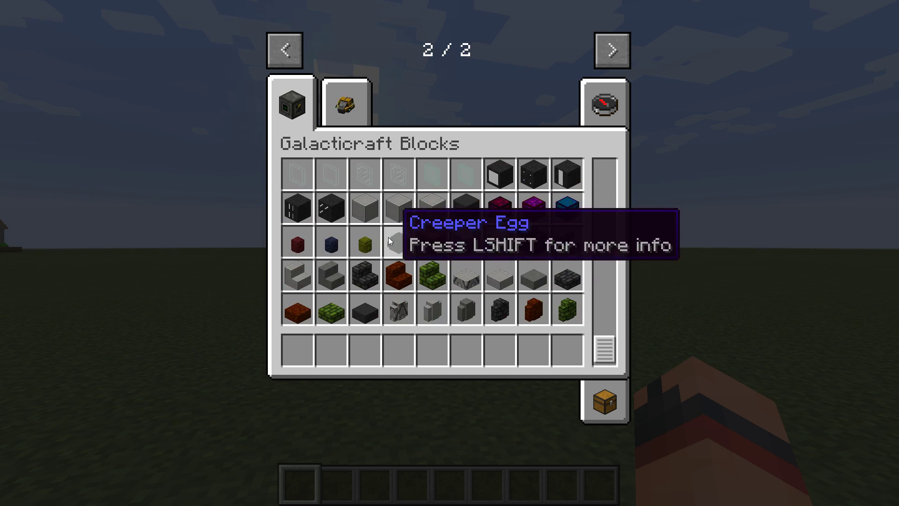
{"action": "scroll", "coordinate": [495, 248], "scroll_direction": "up", "scroll_amount": 6}
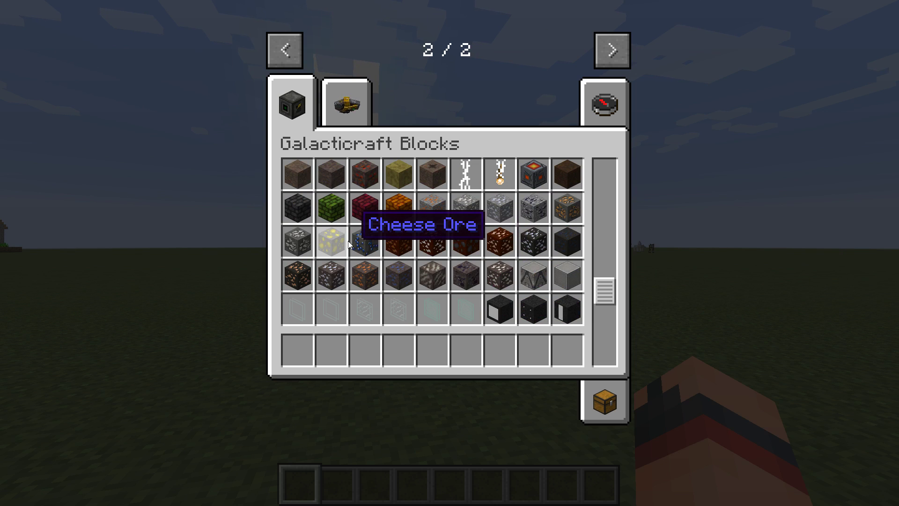
{"action": "scroll", "coordinate": [368, 243], "scroll_direction": "up", "scroll_amount": 2}
Look through the Galacticraft Items category and close the creative inventory
{"action": "left_click", "coordinate": [347, 103]}
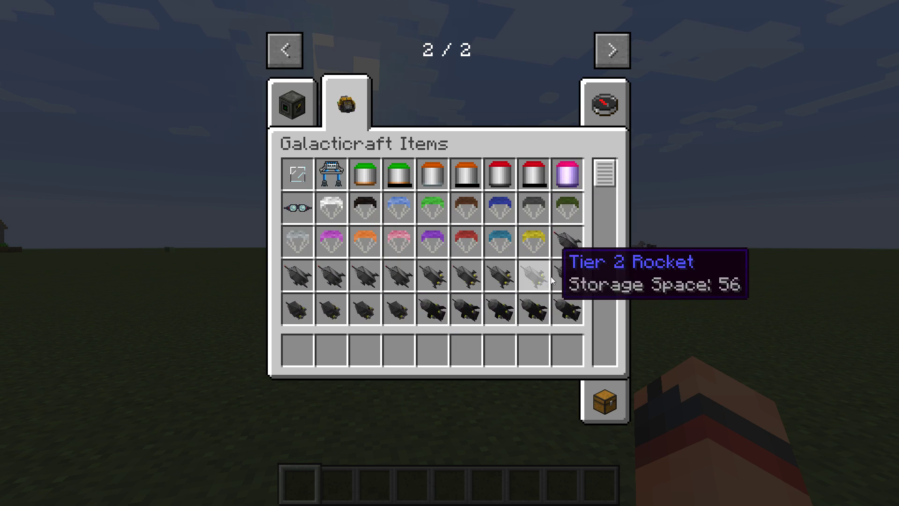
{"action": "left_click_drag", "start_coordinate": [597, 186], "coordinate": [605, 322]}
{"action": "key", "text": "e"}
Open the Galacticraft planet map and examine Venus and the Overworld in the Sol system
{"action": "key", "text": "w"}
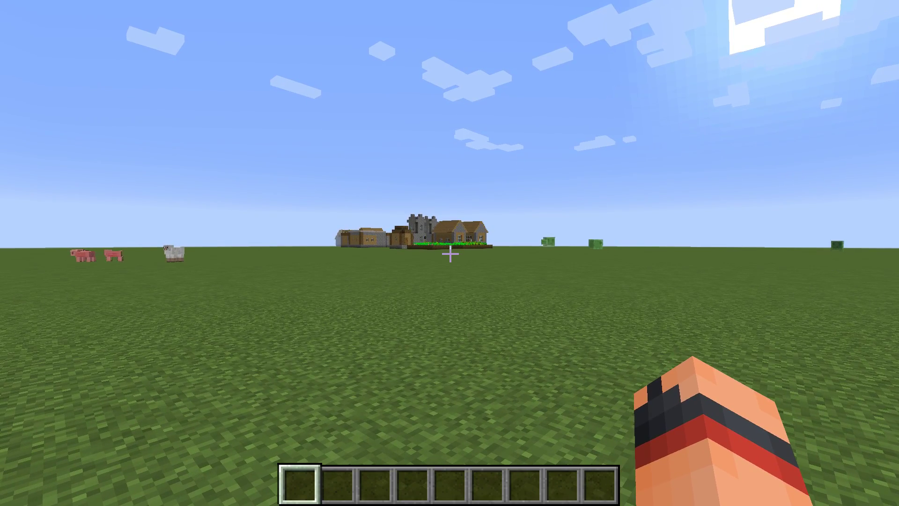
{"action": "key", "text": "m"}
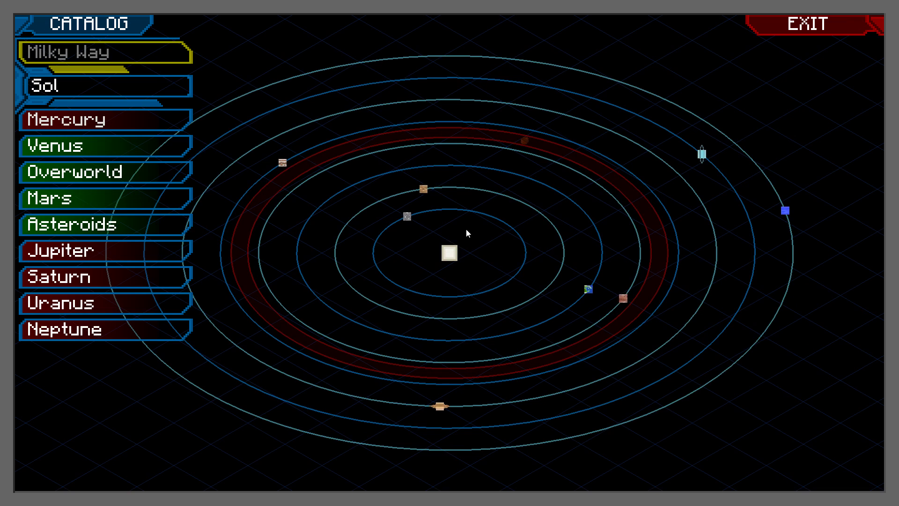
{"action": "left_click", "coordinate": [60, 148]}
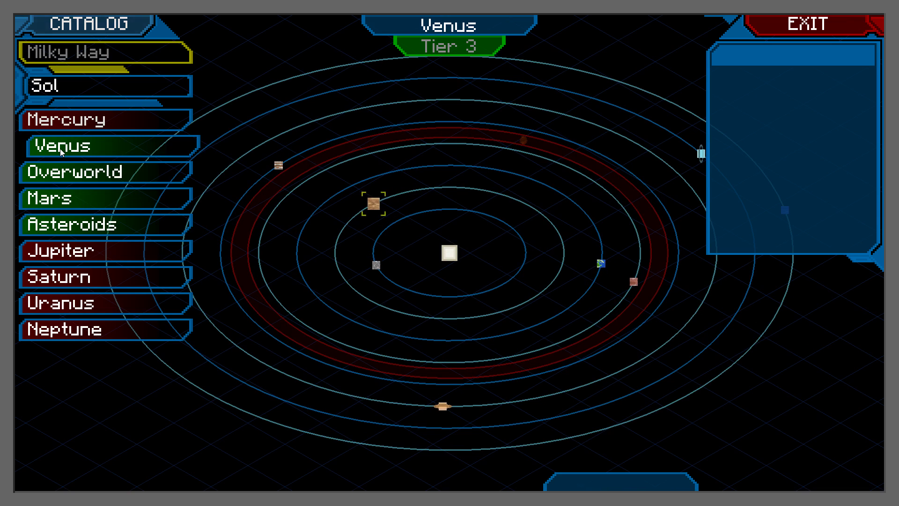
{"action": "left_click", "coordinate": [347, 235]}
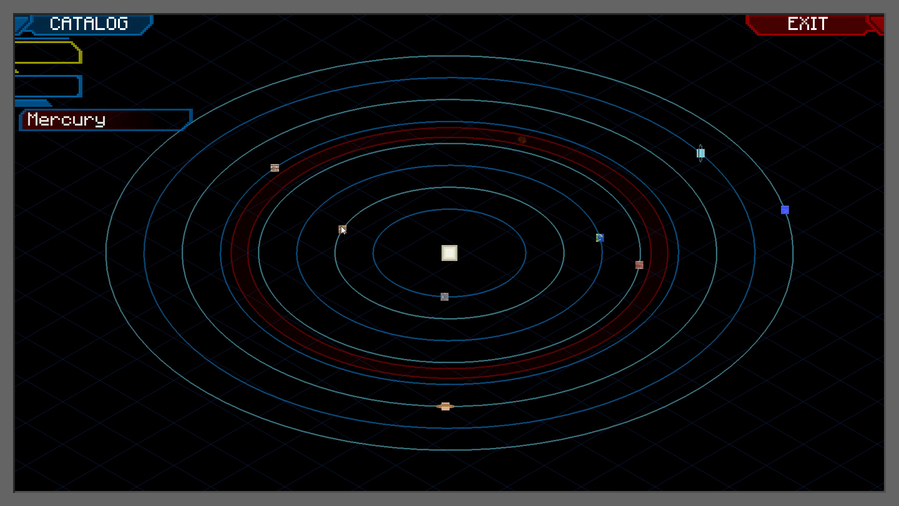
{"action": "left_click", "coordinate": [345, 238]}
{"action": "left_click", "coordinate": [338, 248]}
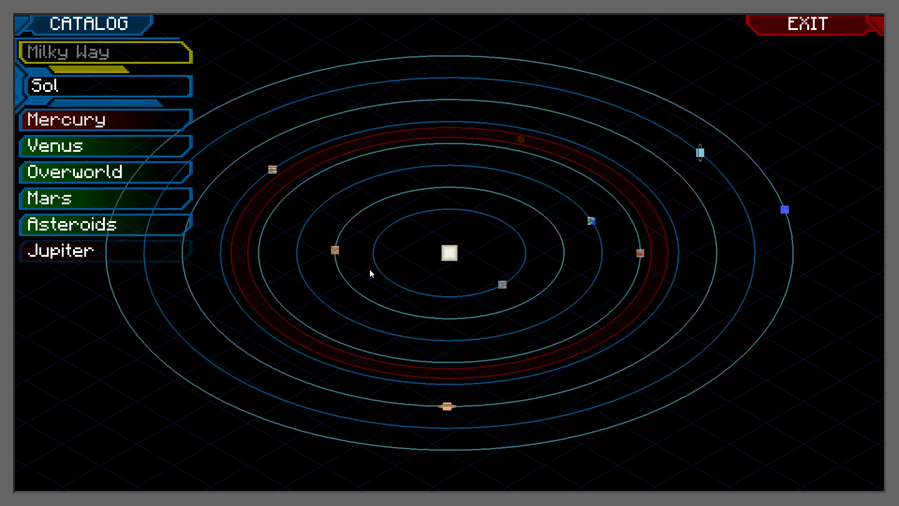
{"action": "left_click", "coordinate": [335, 261]}
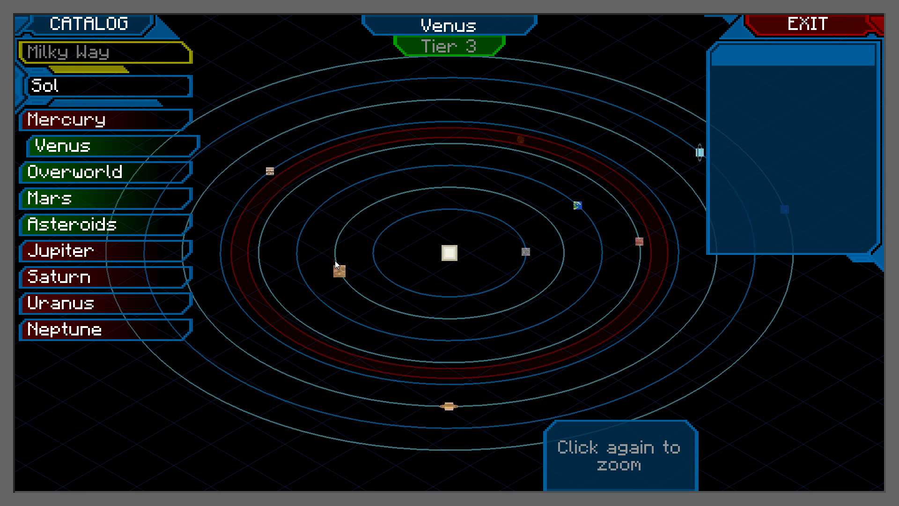
{"action": "left_click", "coordinate": [561, 195]}
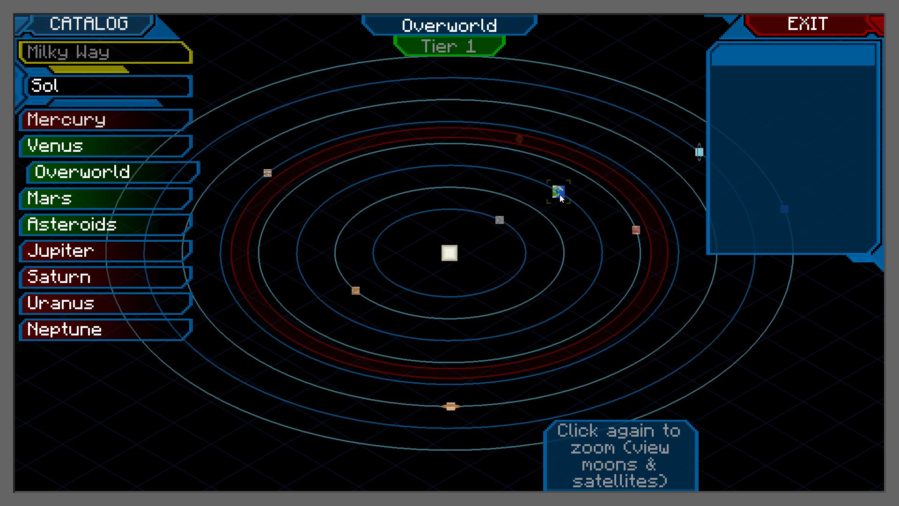
Zoom in on the Overworld in the planet map, examine its Moon, and return to the Sol system view
{"action": "left_click", "coordinate": [116, 206]}
{"action": "left_click", "coordinate": [111, 224]}
{"action": "left_click", "coordinate": [104, 183]}
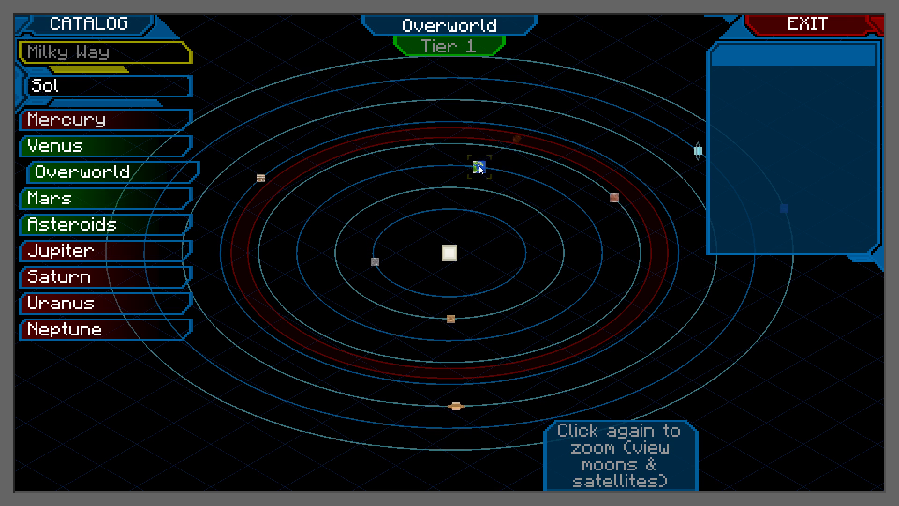
{"action": "left_click", "coordinate": [487, 170]}
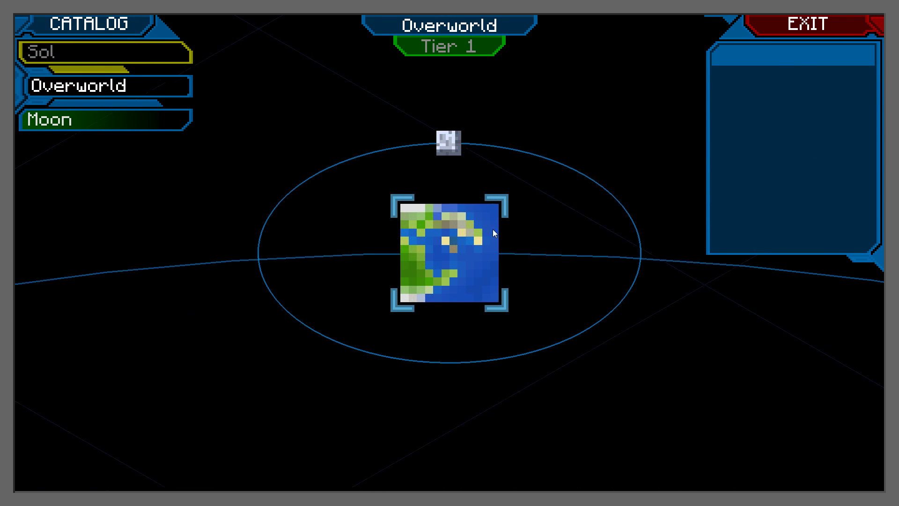
{"action": "left_click", "coordinate": [451, 143]}
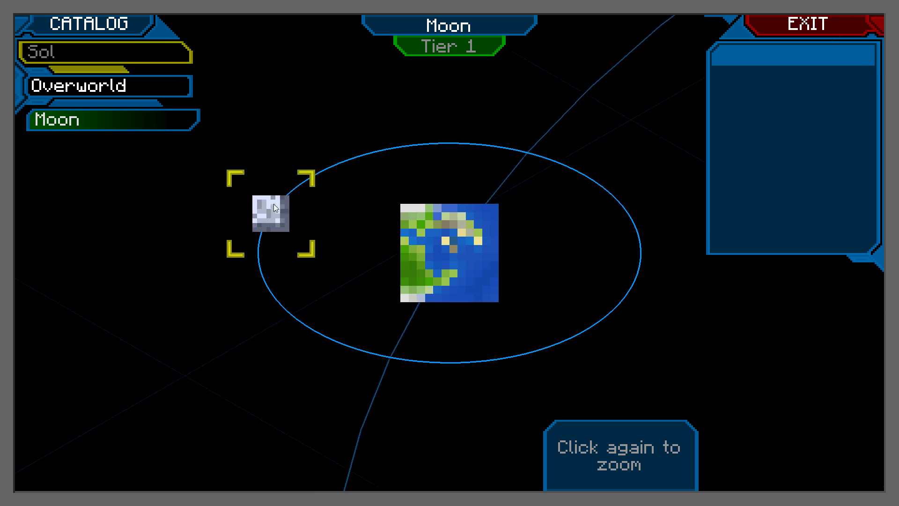
{"action": "left_click", "coordinate": [335, 200]}
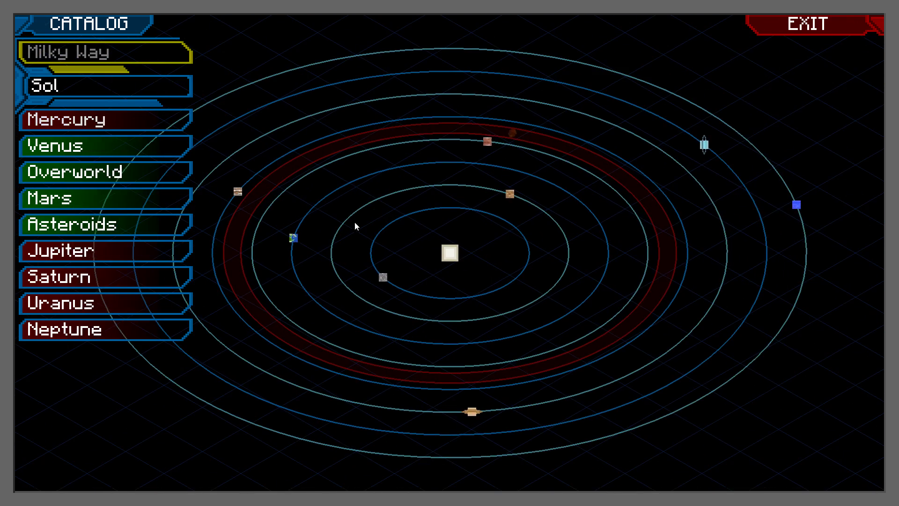
Inspect the Overworld and Jupiter in the Sol system and close the planet map
{"action": "left_click", "coordinate": [295, 244]}
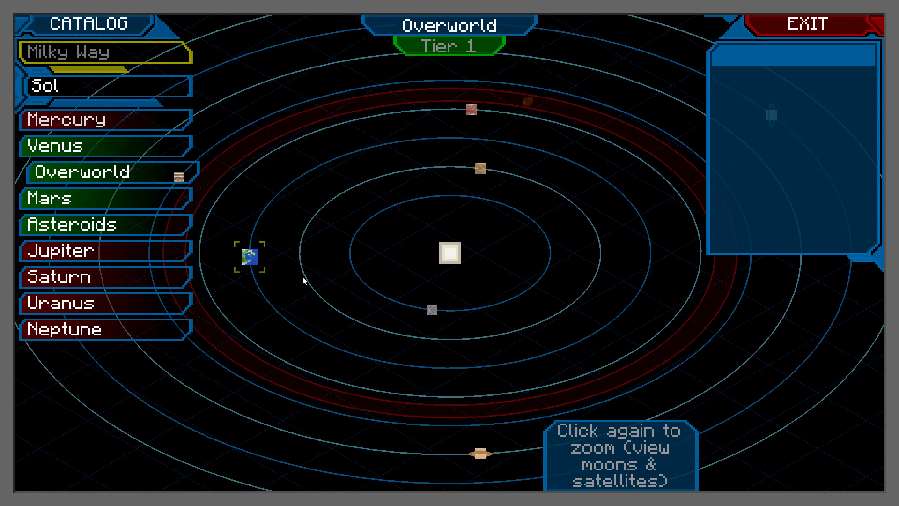
{"action": "left_click", "coordinate": [304, 277]}
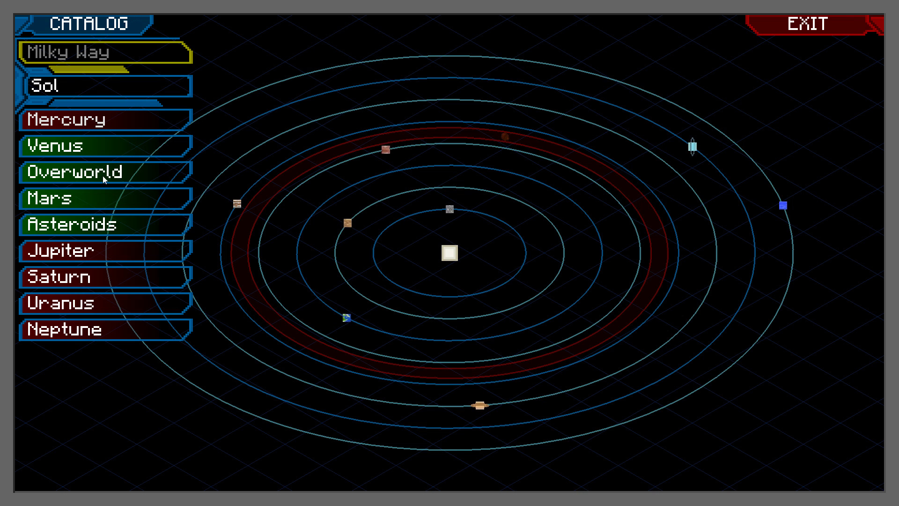
{"action": "left_click", "coordinate": [235, 205]}
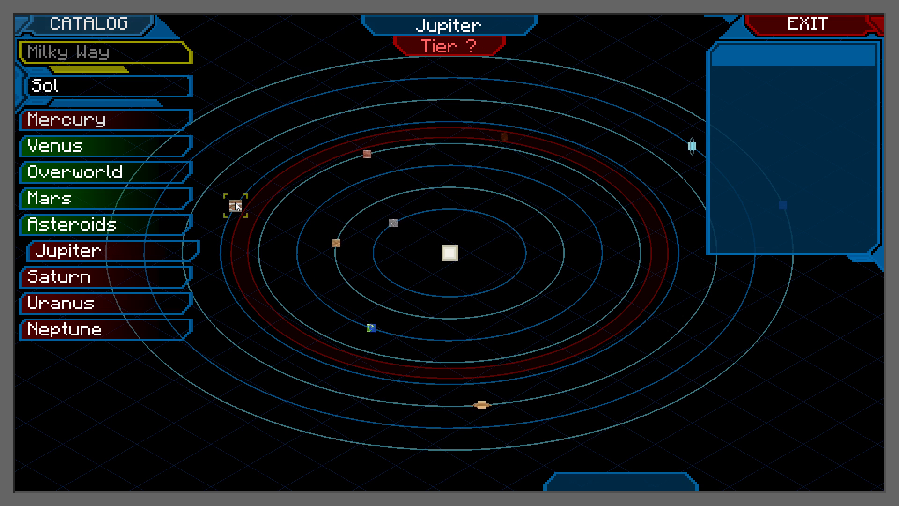
{"action": "left_click", "coordinate": [317, 278]}
{"action": "key", "text": "Escape"}
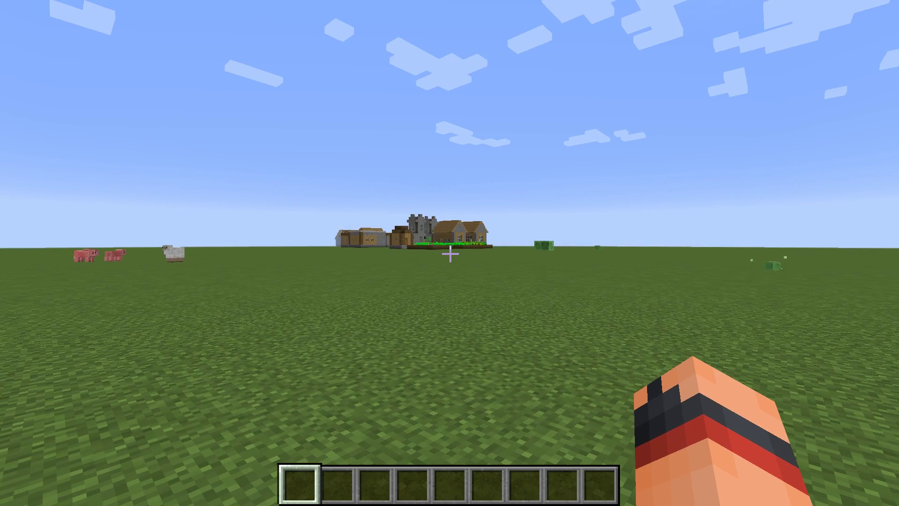
Add an Oxygen Mask, the Oxygen Gear and two red-capped tanks from the Galacticraft Items category to the hotbar
{"action": "key", "text": "e"}
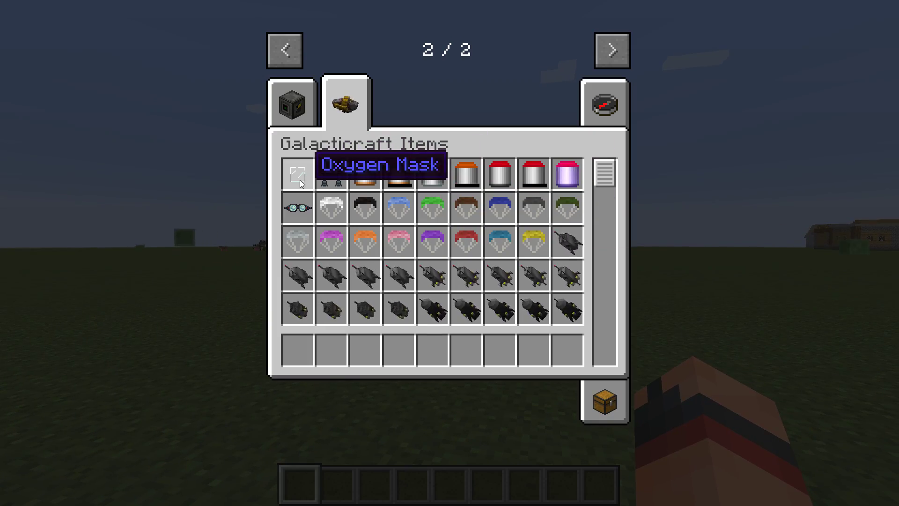
{"action": "left_click", "coordinate": [300, 175]}
{"action": "left_click", "coordinate": [324, 356]}
{"action": "left_click", "coordinate": [331, 177]}
{"action": "left_click", "coordinate": [389, 355]}
{"action": "left_click", "coordinate": [485, 176]}
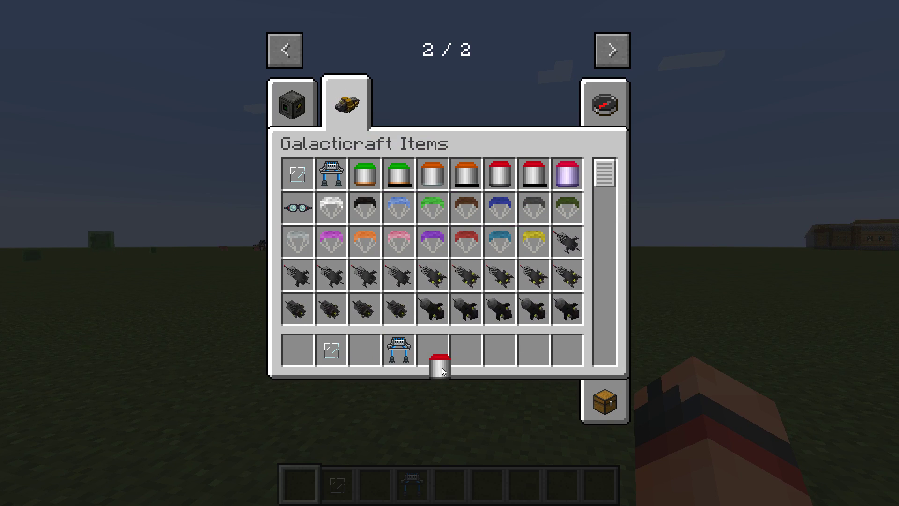
{"action": "left_click", "coordinate": [433, 350]}
{"action": "left_click", "coordinate": [498, 175]}
{"action": "left_click", "coordinate": [467, 348]}
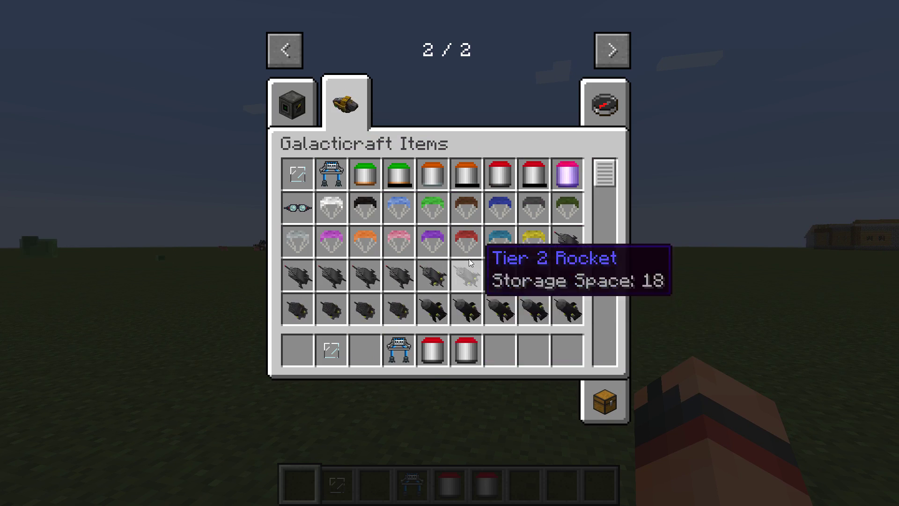
Try to equip the Oxygen Gear and a red-capped tank in the survival inventory's equipment slots, and close the inventory
{"action": "left_click", "coordinate": [294, 81]}
{"action": "left_click", "coordinate": [290, 63]}
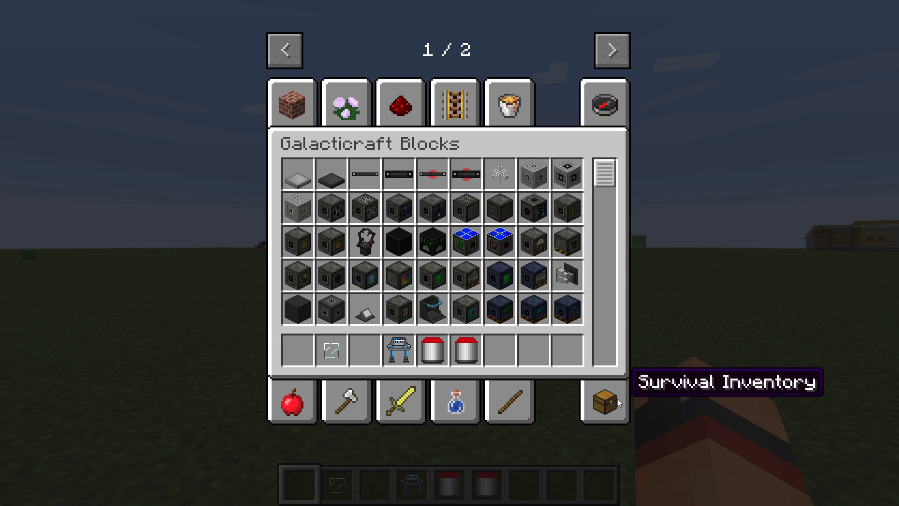
{"action": "left_click", "coordinate": [618, 401]}
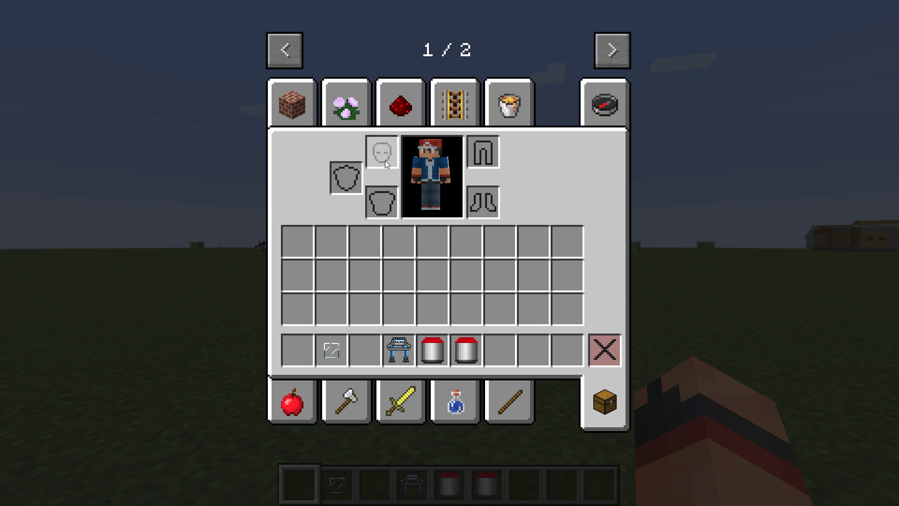
{"action": "left_click", "coordinate": [388, 349]}
{"action": "left_click", "coordinate": [383, 161]}
{"action": "left_click", "coordinate": [346, 178]}
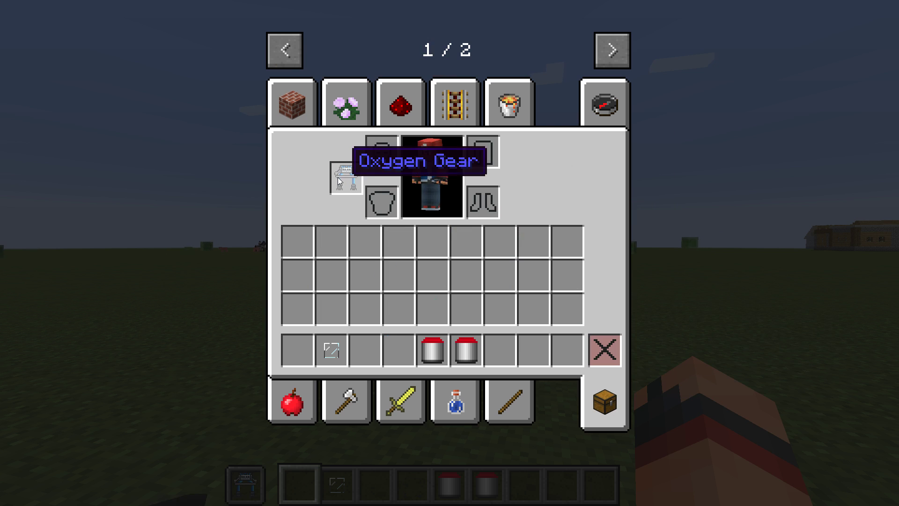
{"action": "left_click", "coordinate": [438, 341]}
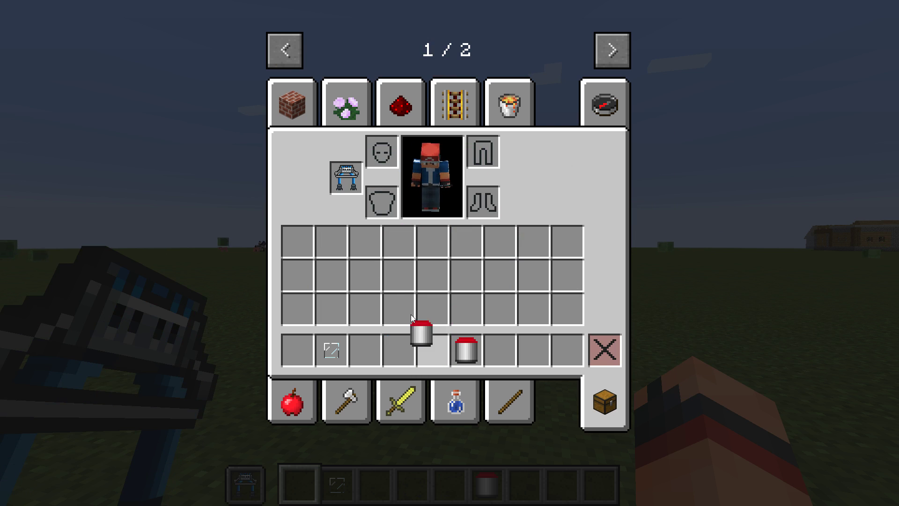
{"action": "left_click", "coordinate": [350, 177], "text": "shift"}
{"action": "key", "text": "e"}
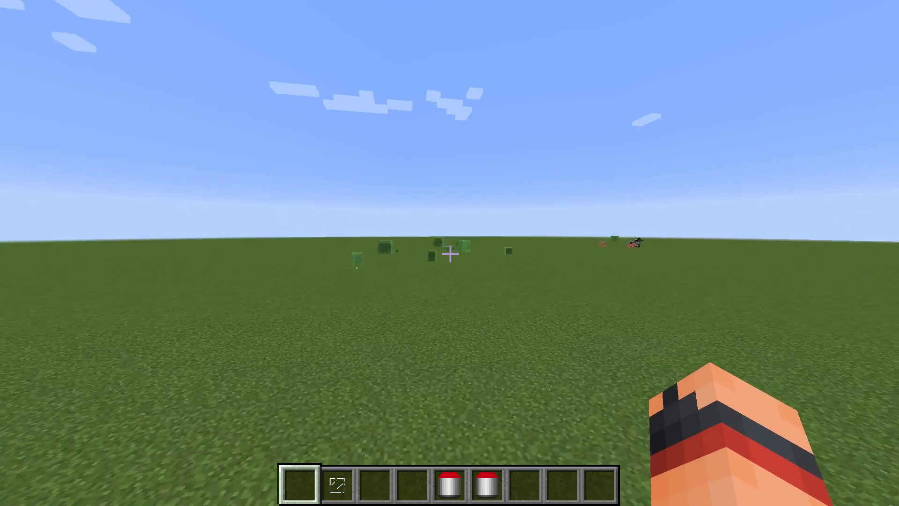
{"action": "key", "text": "e"}
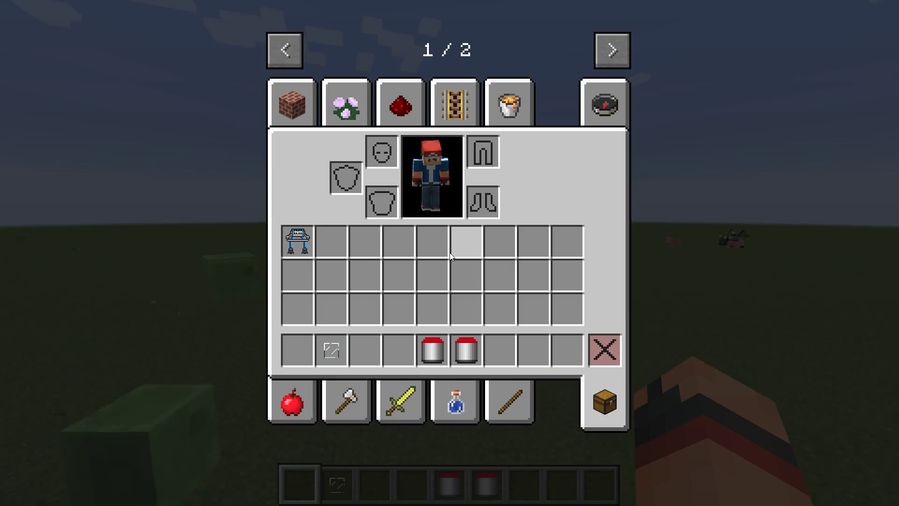
{"action": "left_click", "coordinate": [623, 114]}
{"action": "type", "text": "eee"}
{"action": "key", "text": "Escape"}
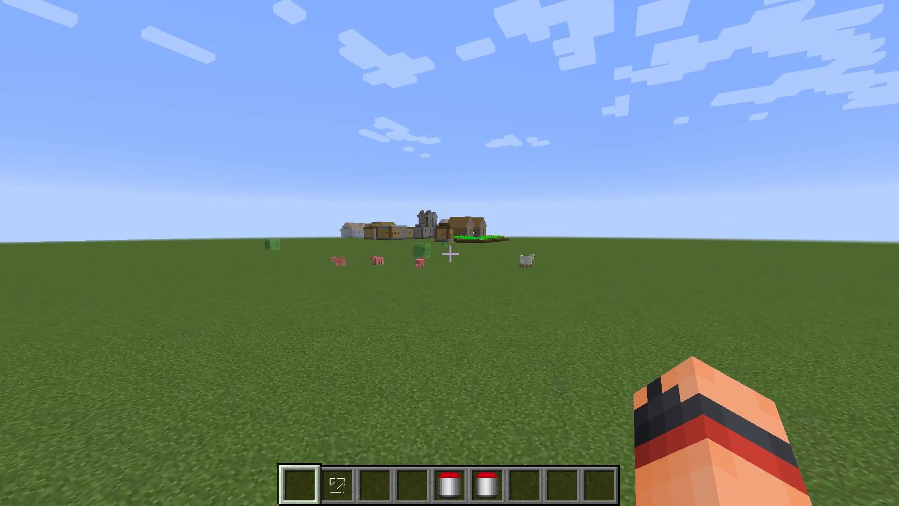
Walk across the flat grassland to the village and onto the log-bordered crop fields
{"action": "key", "text": "w"}
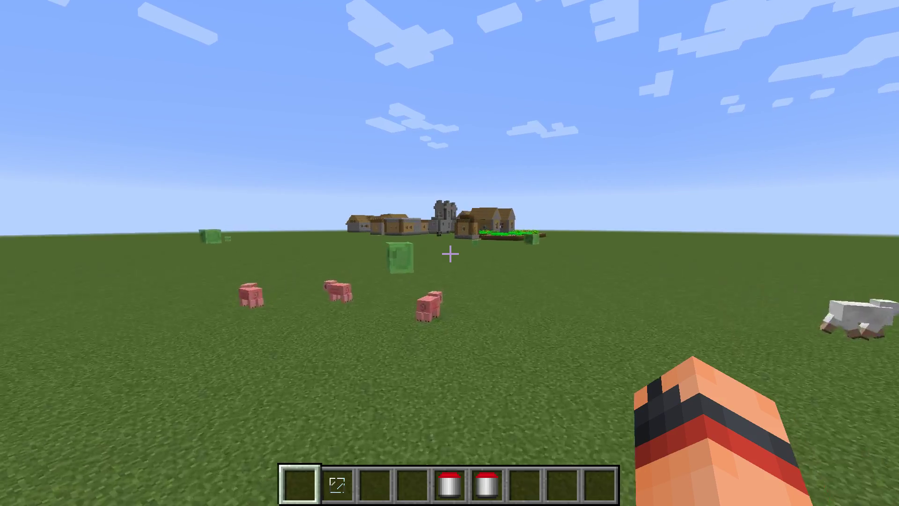
{"action": "key", "text": "w"}
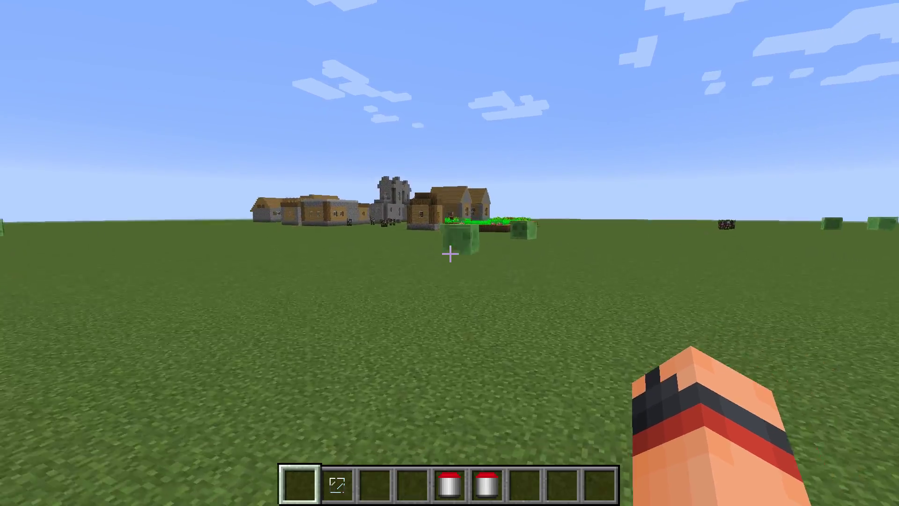
{"action": "key", "text": "w"}
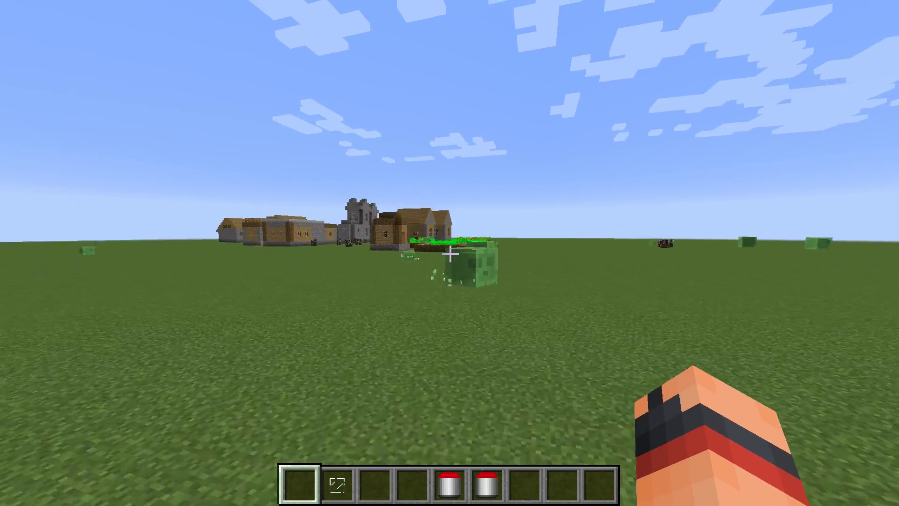
{"action": "key", "text": "w"}
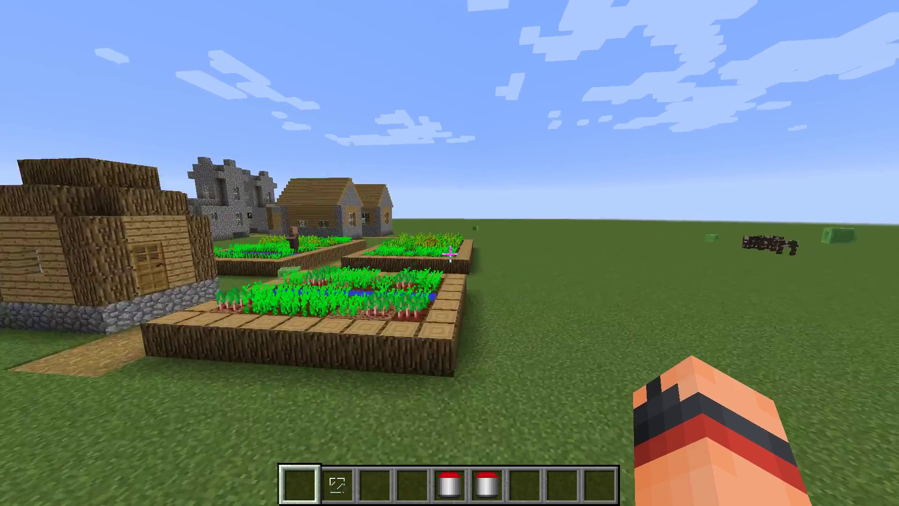
{"action": "key", "text": "w"}
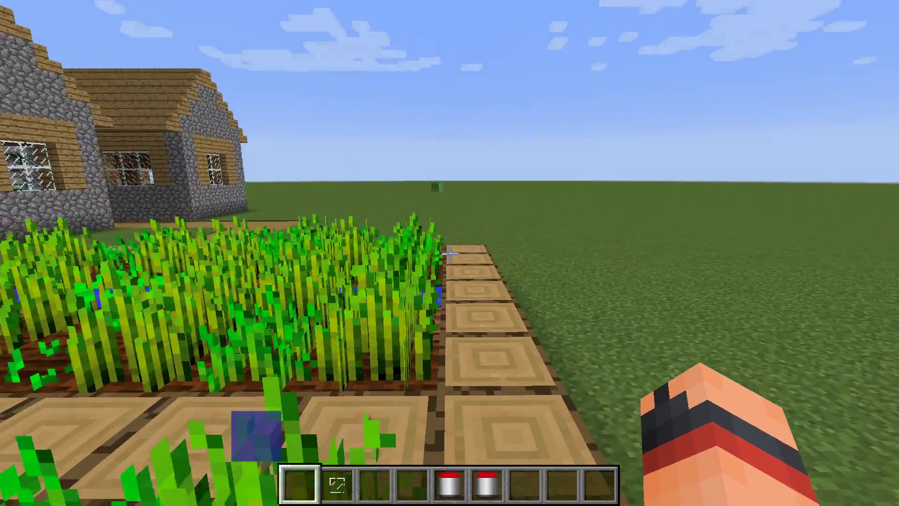